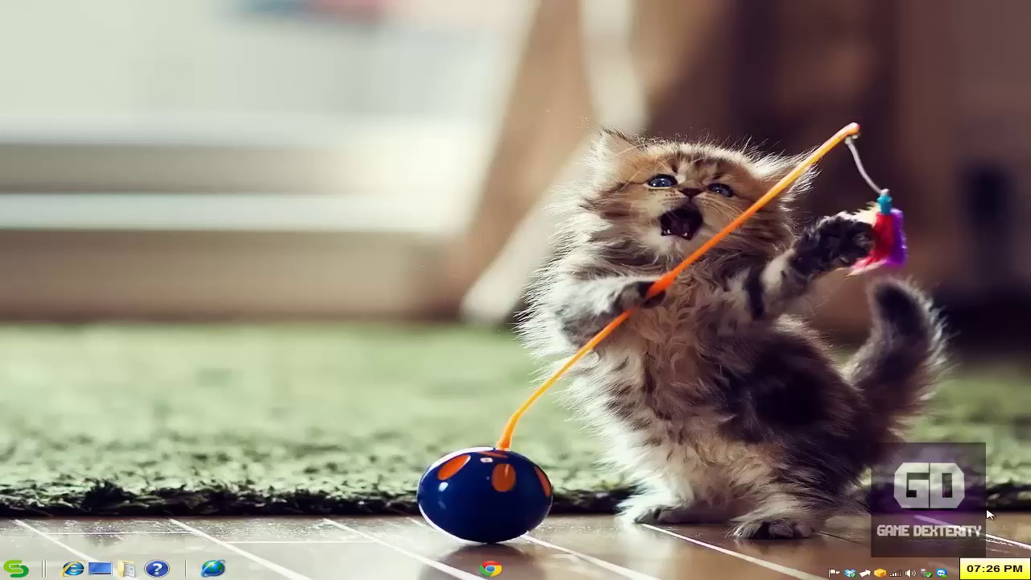
- Restore Chrome and scroll the Build 78 page to the Hosted, filetrip.net and 4Shared.com download links
left_click(491, 568)
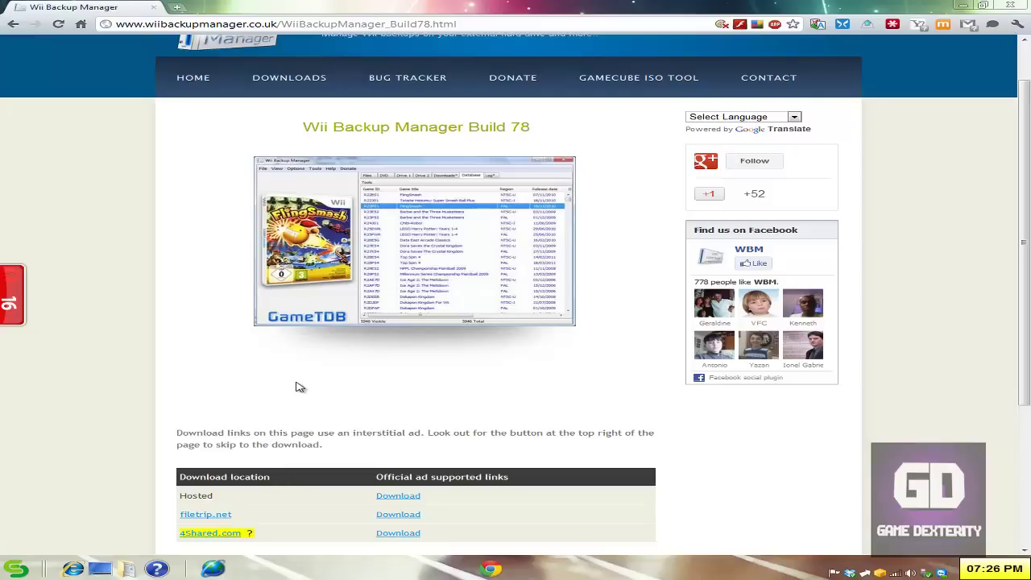
scroll(296, 386, "down", 1)
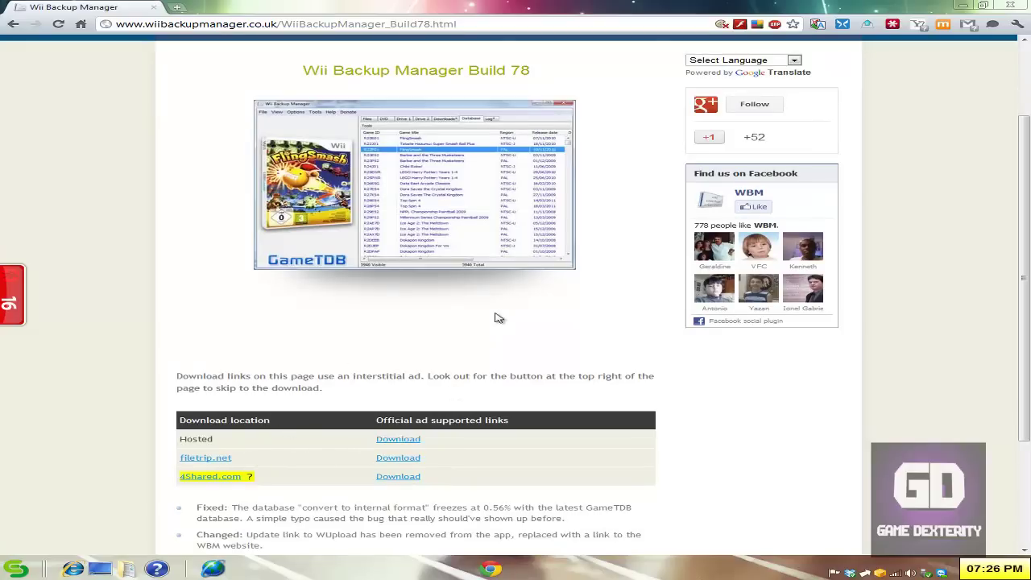
- Search 'wii' to reach the Build78 folder on G: and launch WiiBackupManager_Win64.exe
left_click(971, 7)
key("ctrl+alt+e")
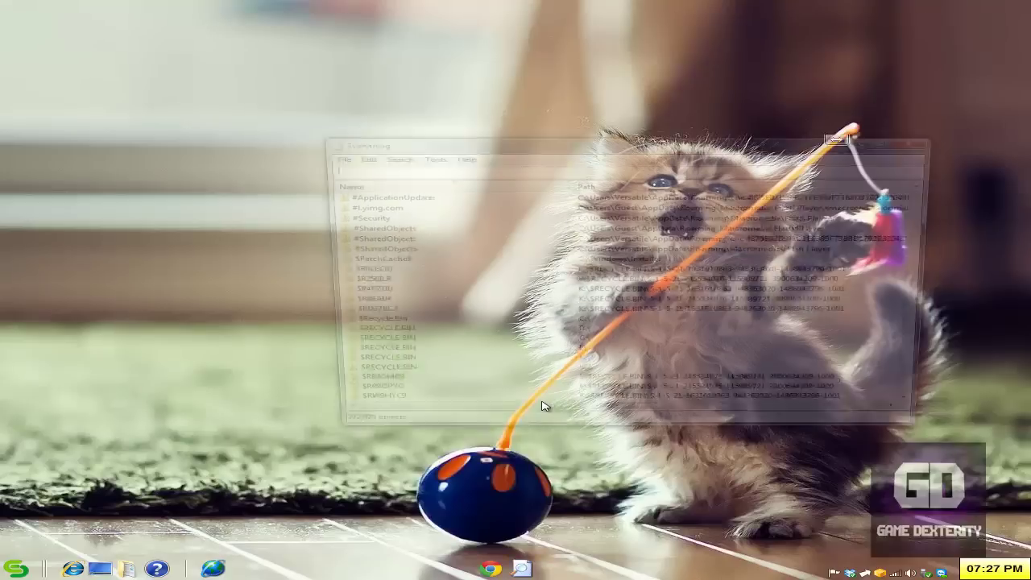
type("wii")
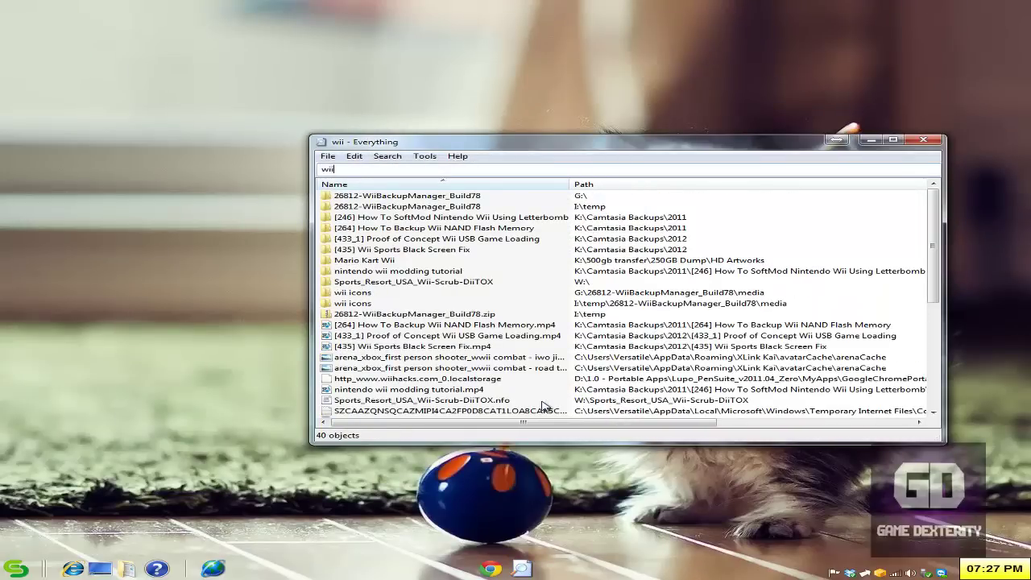
key("Down")
key("Return")
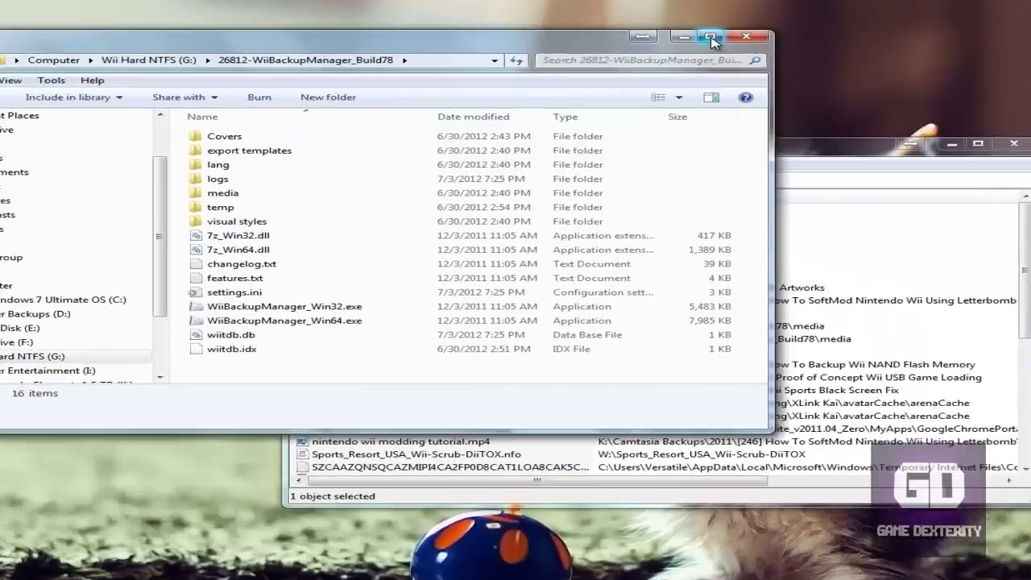
left_click(709, 37)
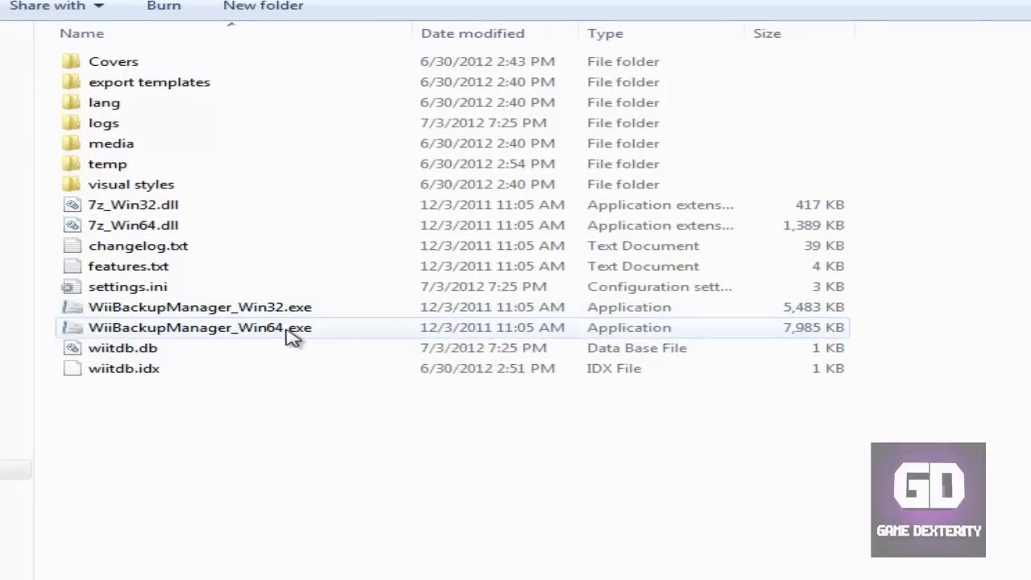
left_click(292, 337)
key("Return")
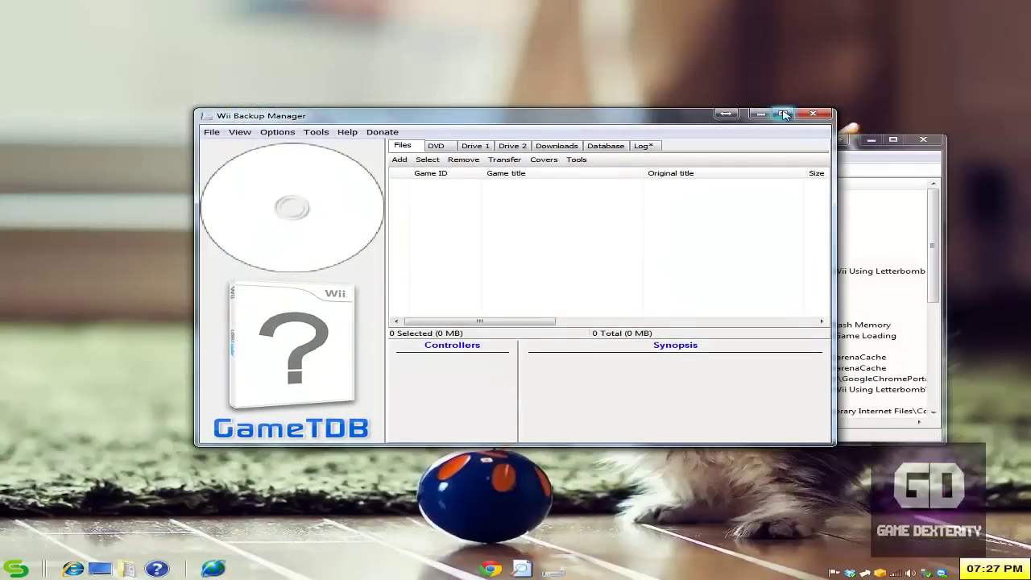
- Maximize Wii Backup Manager, review the View > Covers and Game Information options, then open Options > Settings
left_click(780, 114)
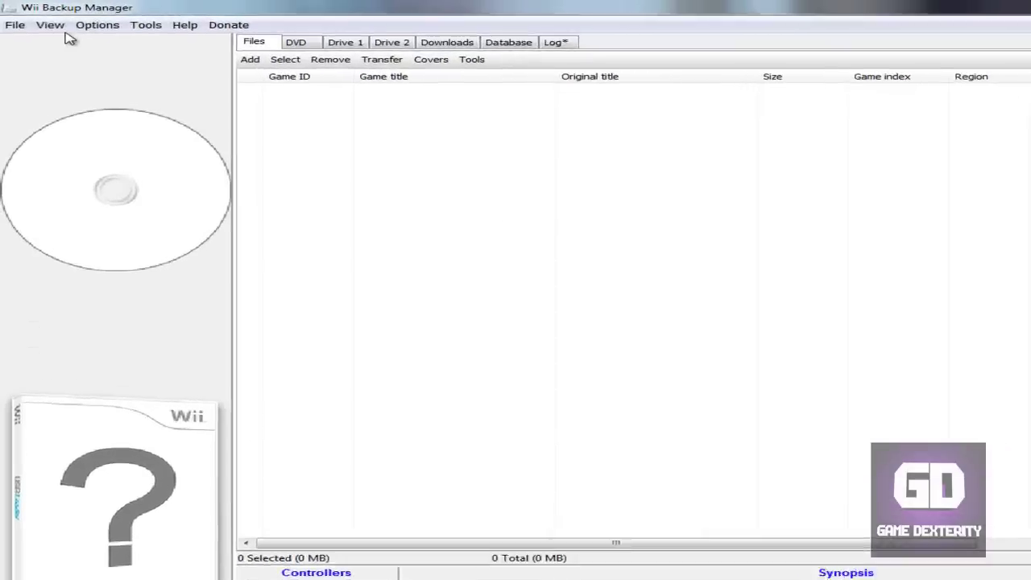
left_click(40, 21)
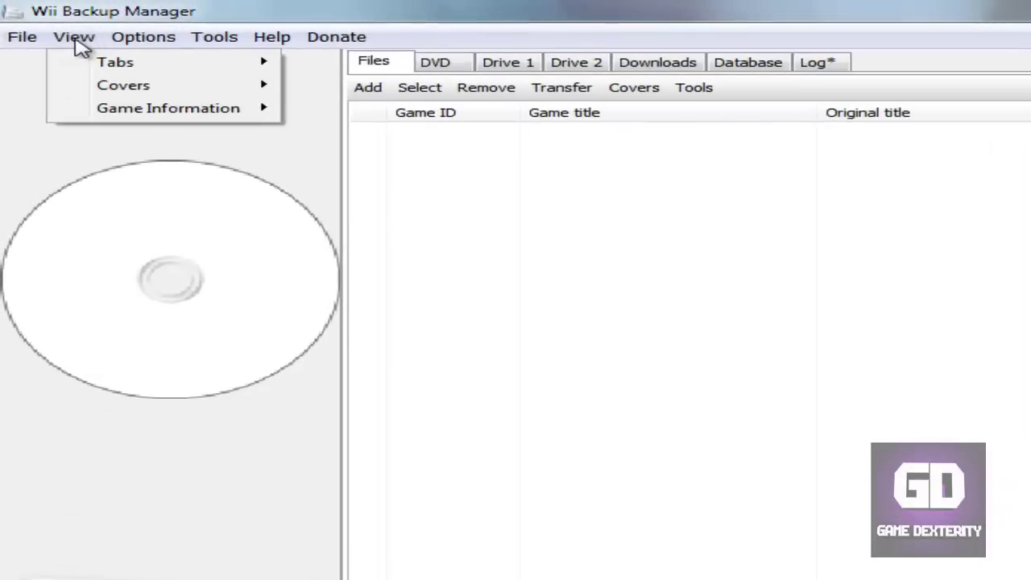
left_click(22, 36)
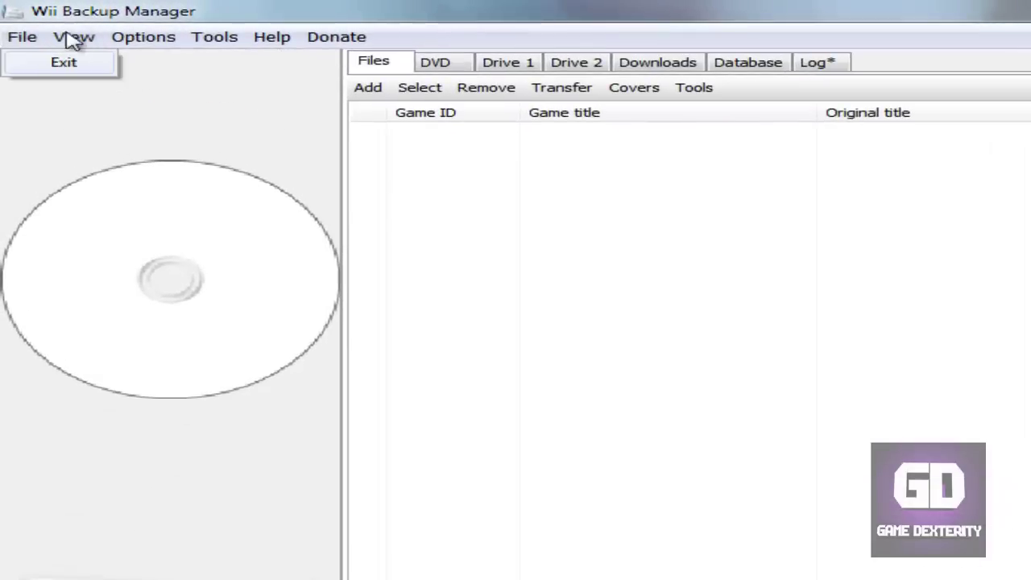
mouse_move(74, 37)
mouse_move(157, 98)
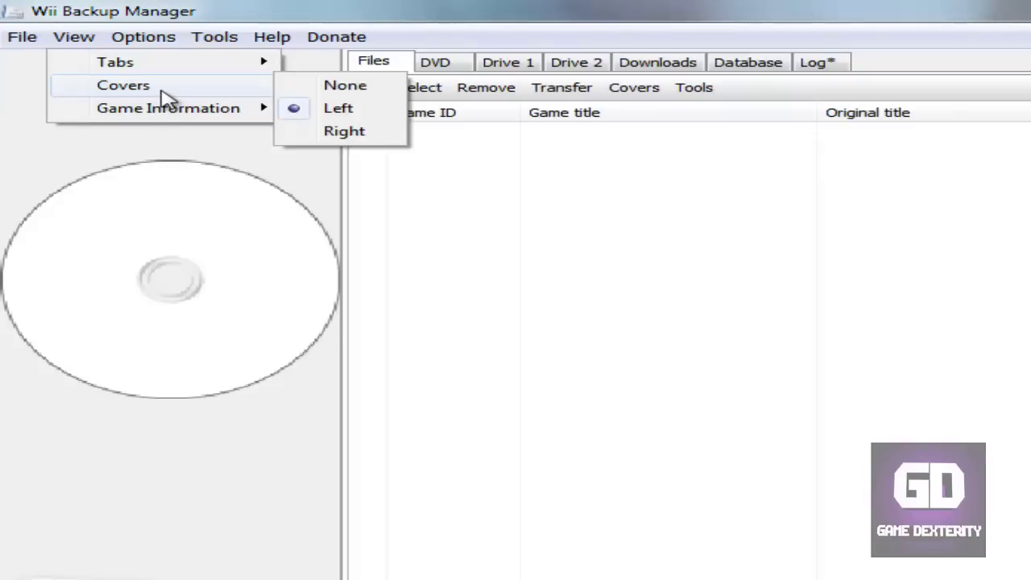
mouse_move(177, 115)
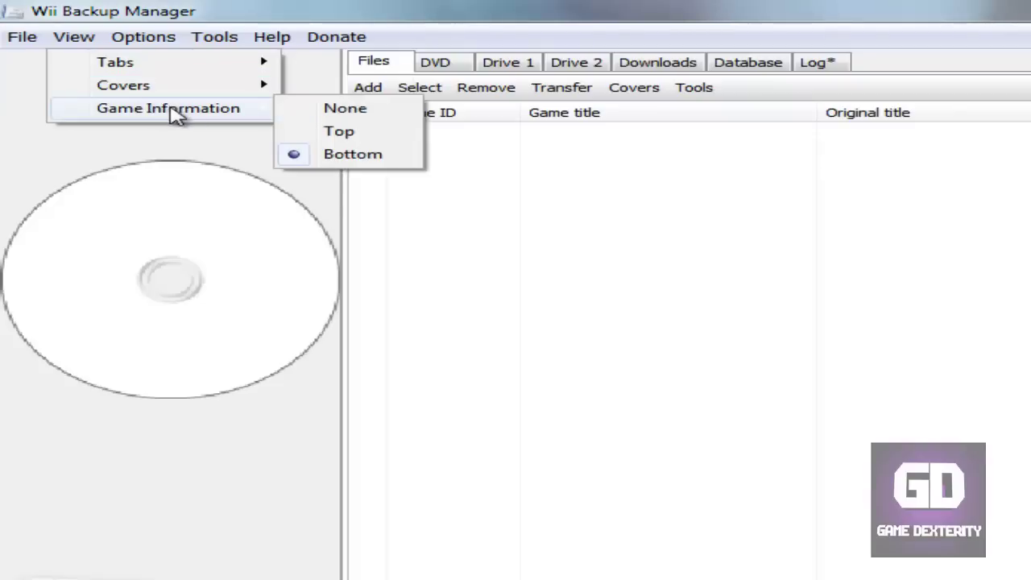
mouse_move(143, 45)
left_click(166, 62)
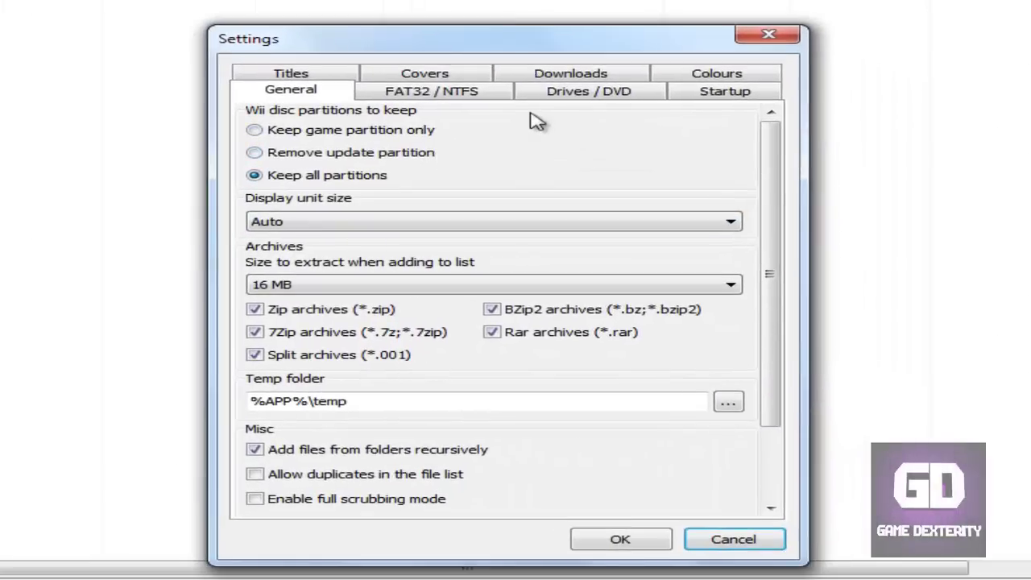
- Page through the FAT32 / NTFS, Drives / DVD, Startup, Colours, Downloads, Covers and Titles settings, then close unchanged
left_click(482, 95)
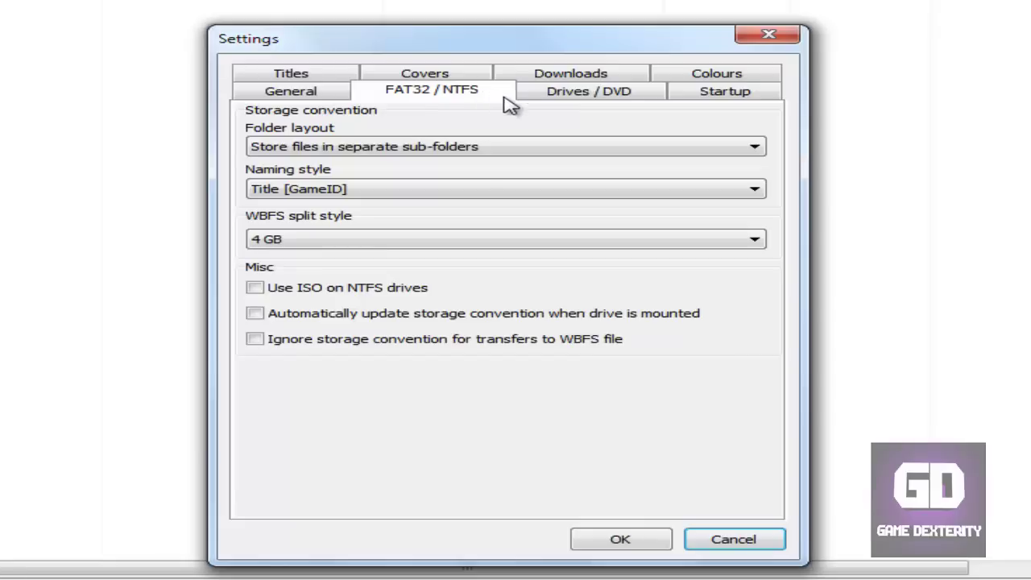
left_click(566, 100)
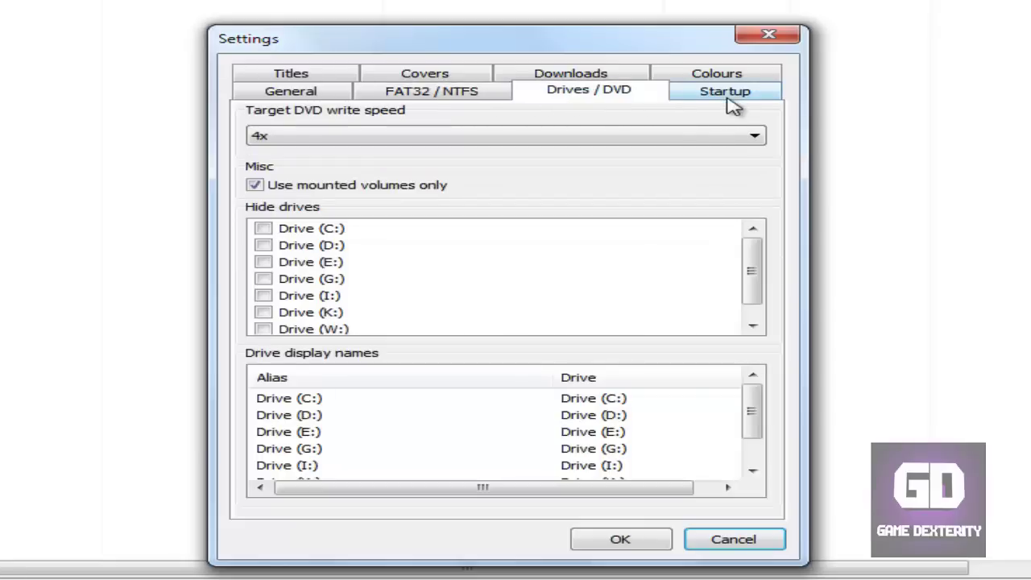
left_click(731, 100)
left_click(719, 76)
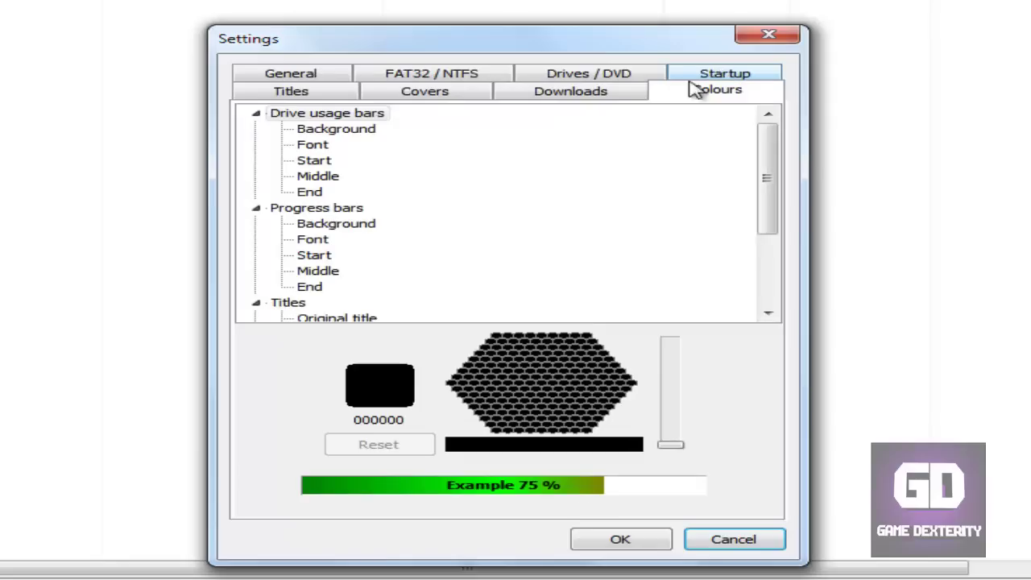
left_click(614, 94)
left_click(447, 96)
left_click(339, 102)
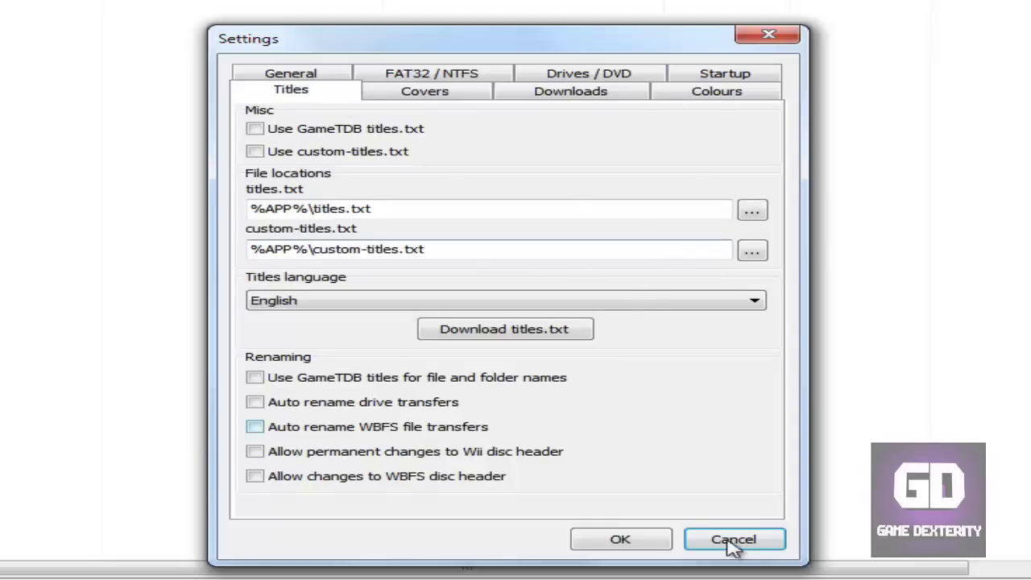
left_click(650, 546)
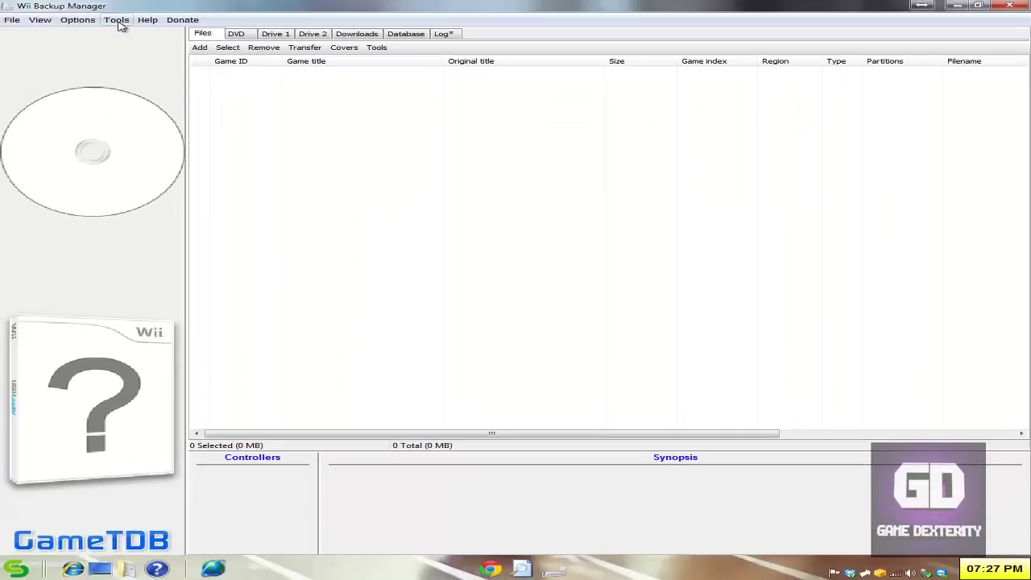
- In Tools > Format drives, review the WBFS, FAT32 and NTFS choices, keeping Drive (D:) on WBFS
left_click(119, 21)
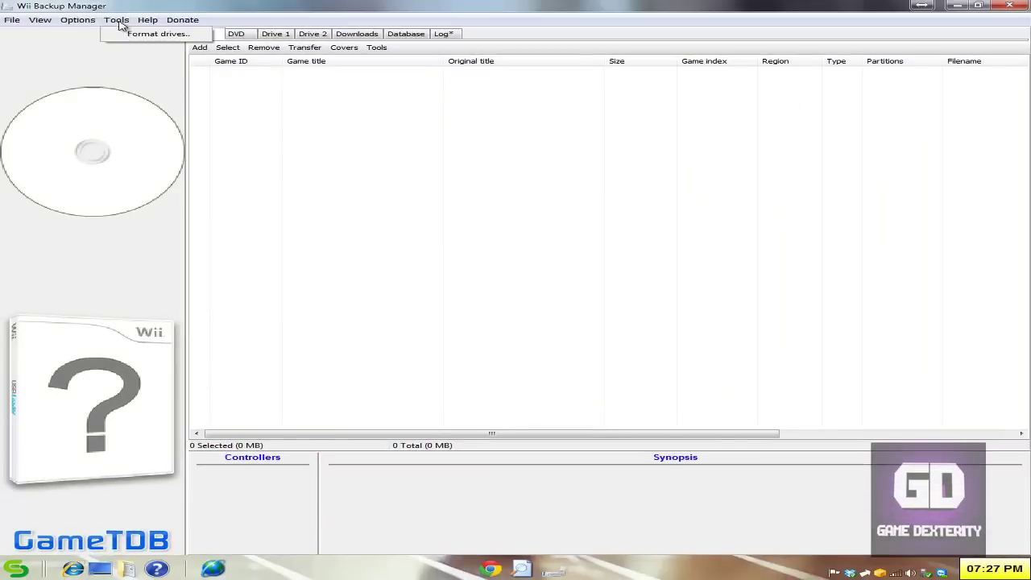
left_click(134, 33)
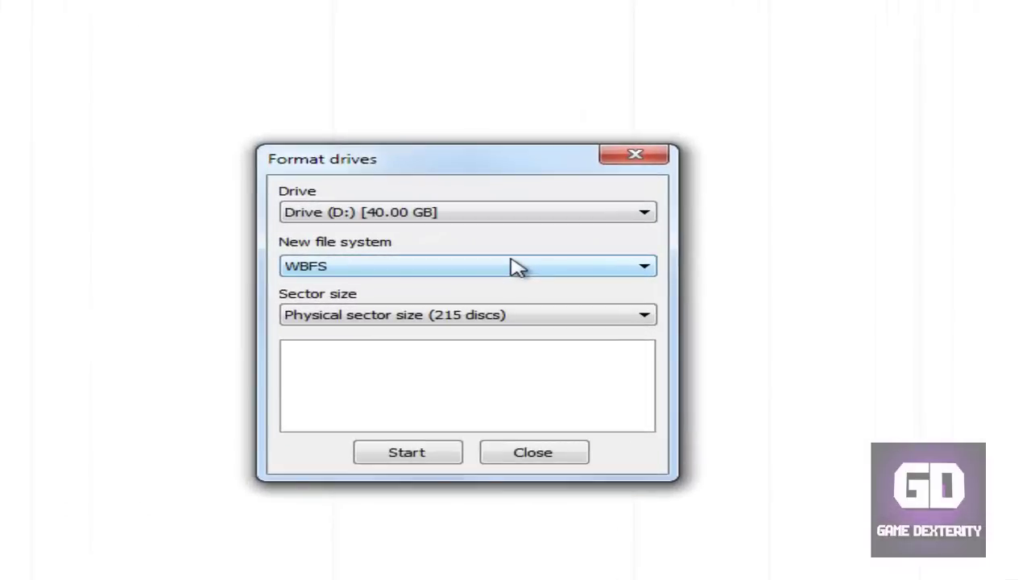
left_click(436, 265)
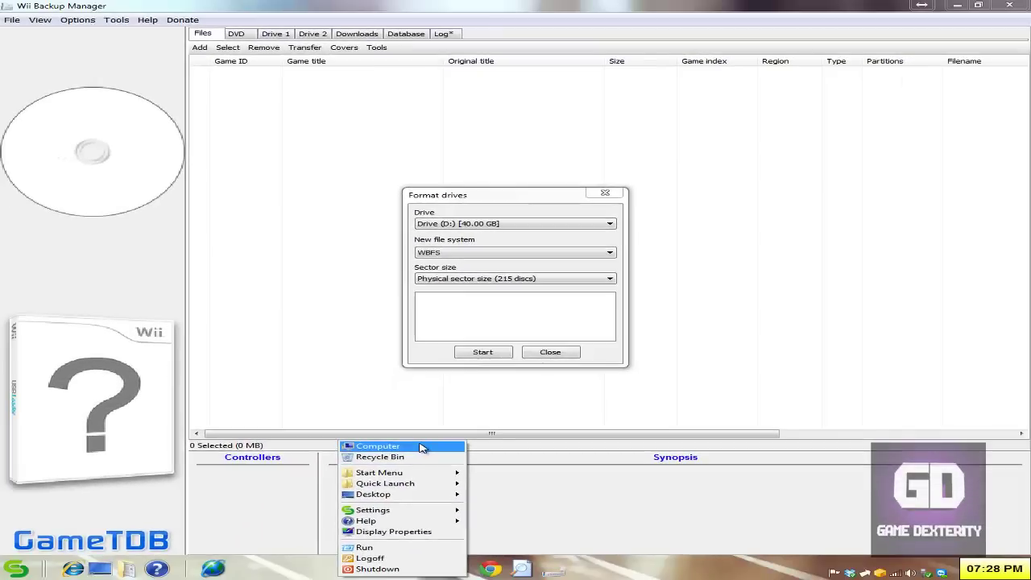
left_click(420, 447)
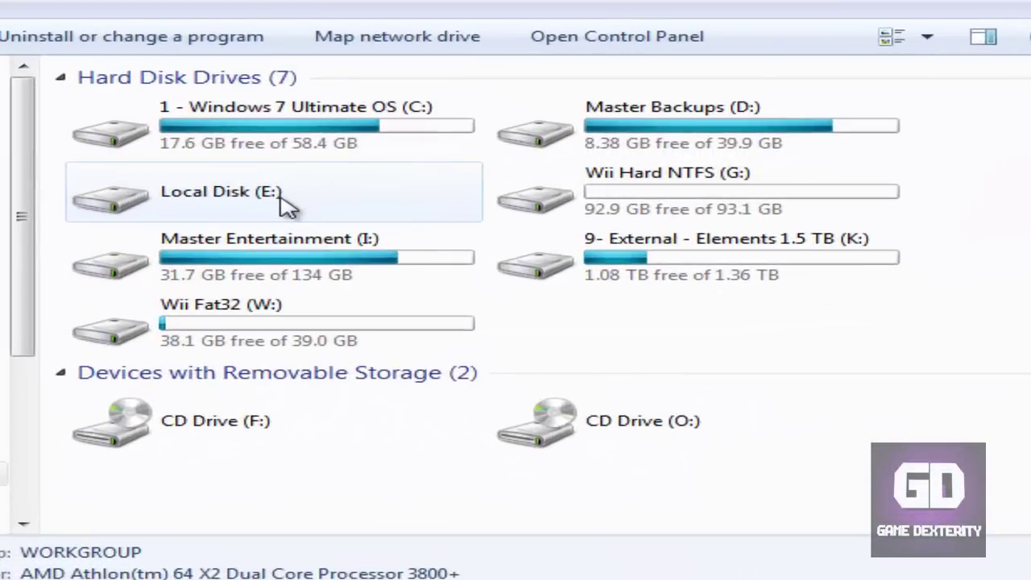
- Confirm Local Disk (E:) is unformatted by cancelling its format prompt, and view Wii Hard NTFS (G:)'s contents
left_click(286, 204)
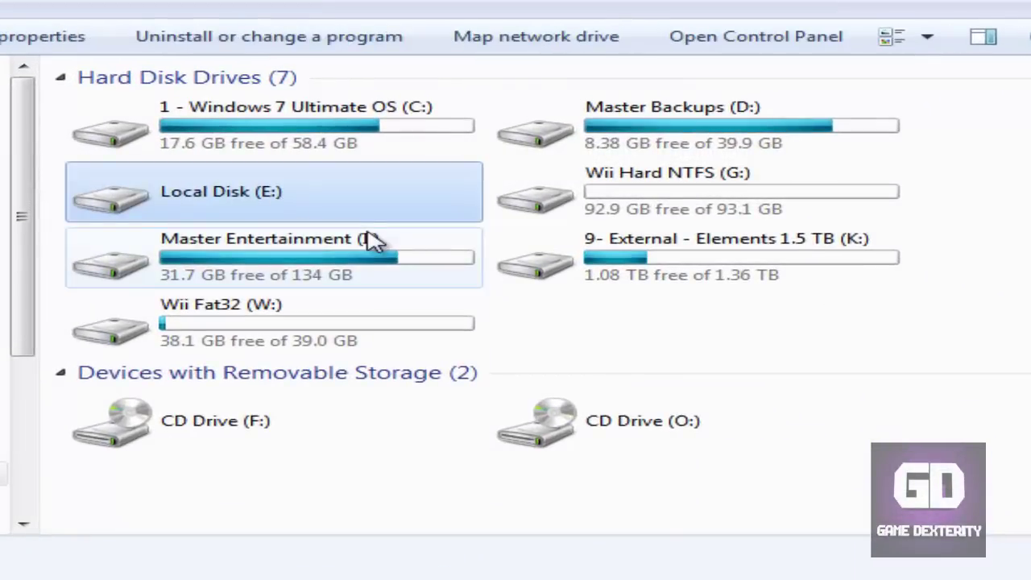
double_click(336, 204)
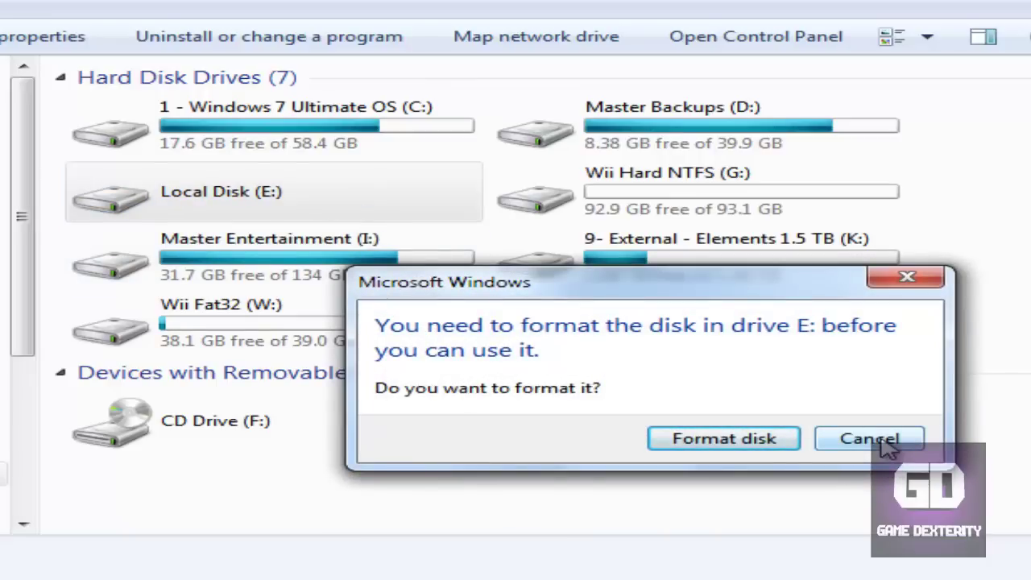
left_click(870, 438)
left_click(1009, 440)
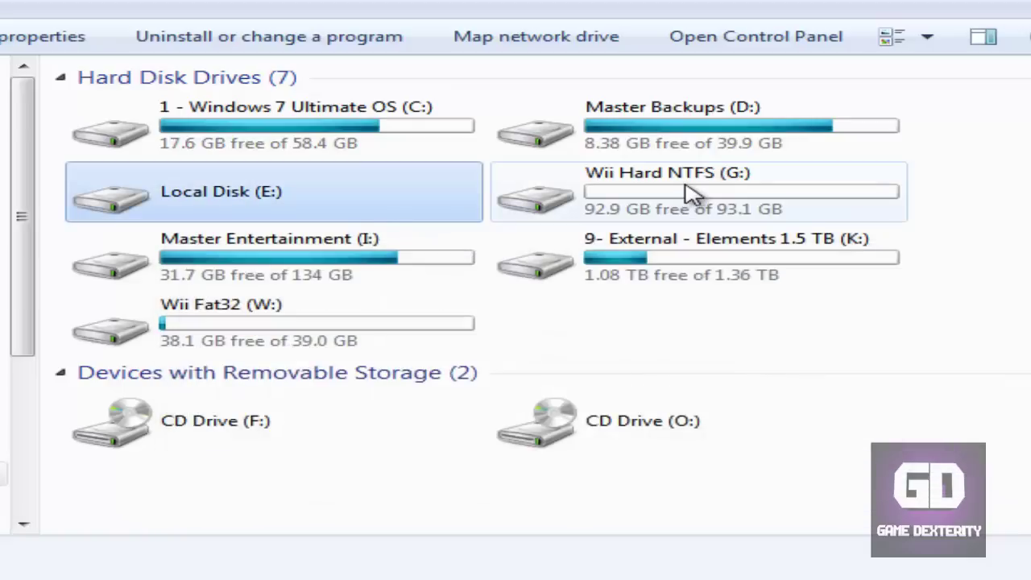
double_click(690, 193)
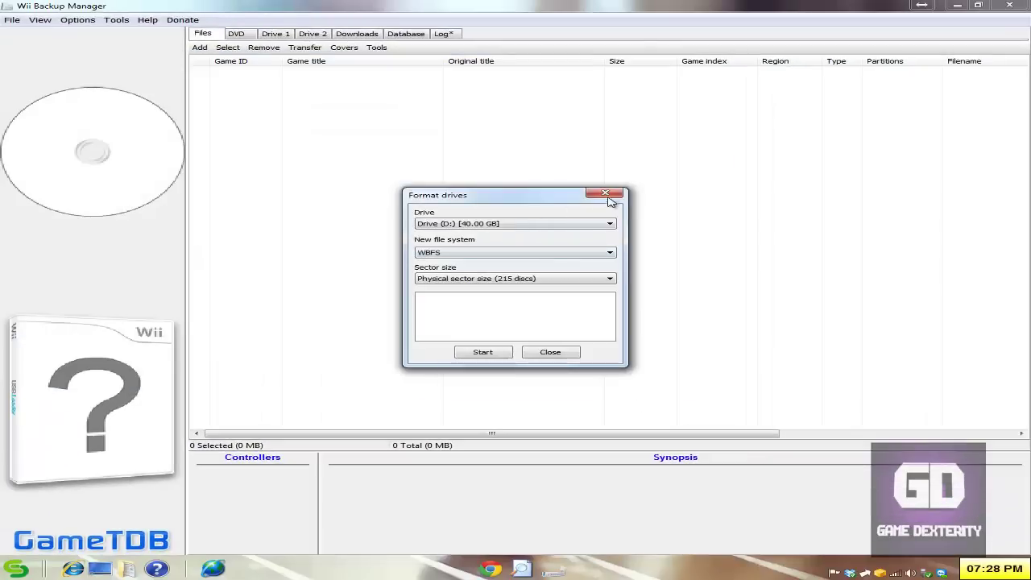
left_click(612, 187)
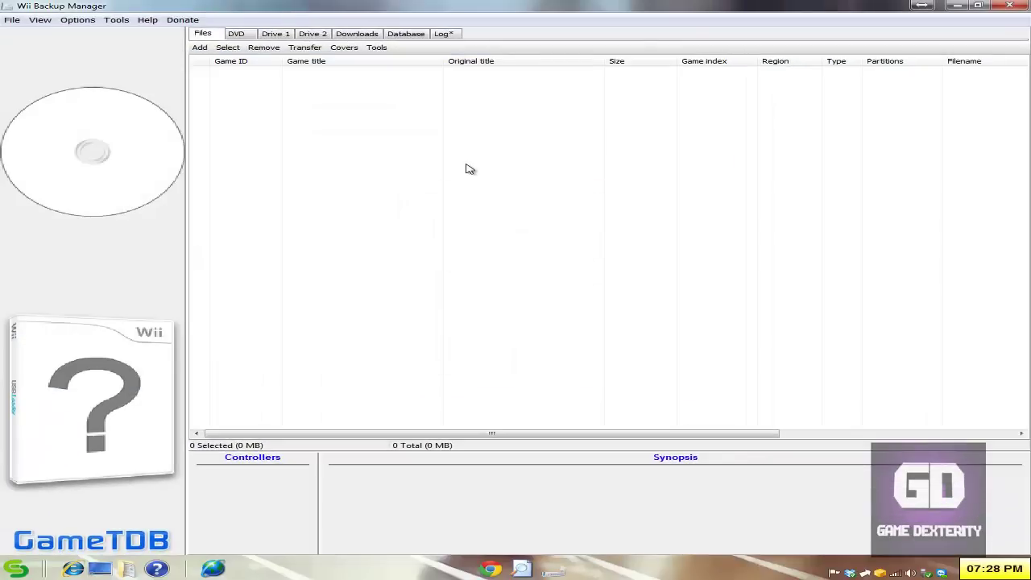
- Check Help for a newer program version and dismiss the latest-version notice
left_click(145, 22)
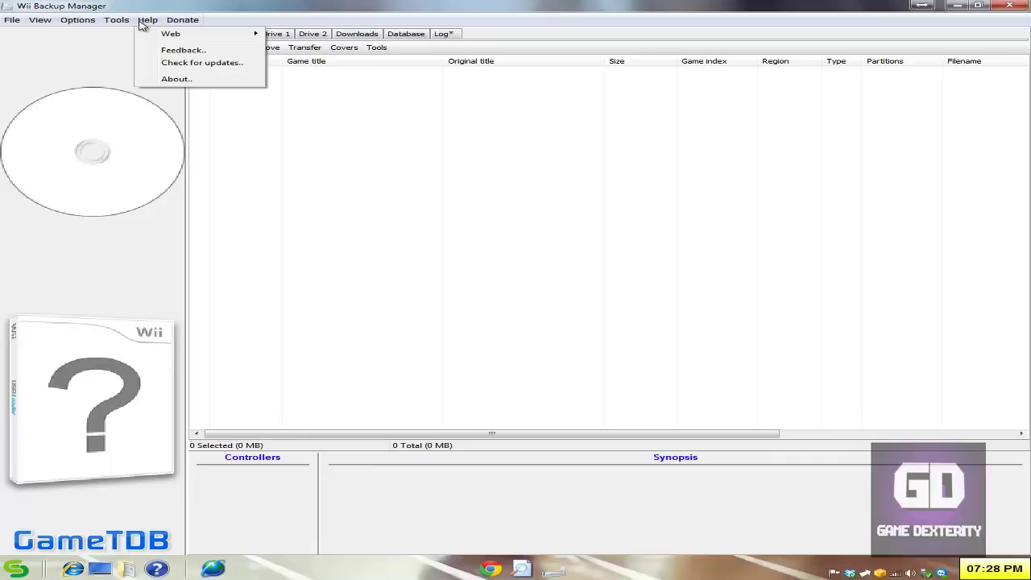
left_click(185, 63)
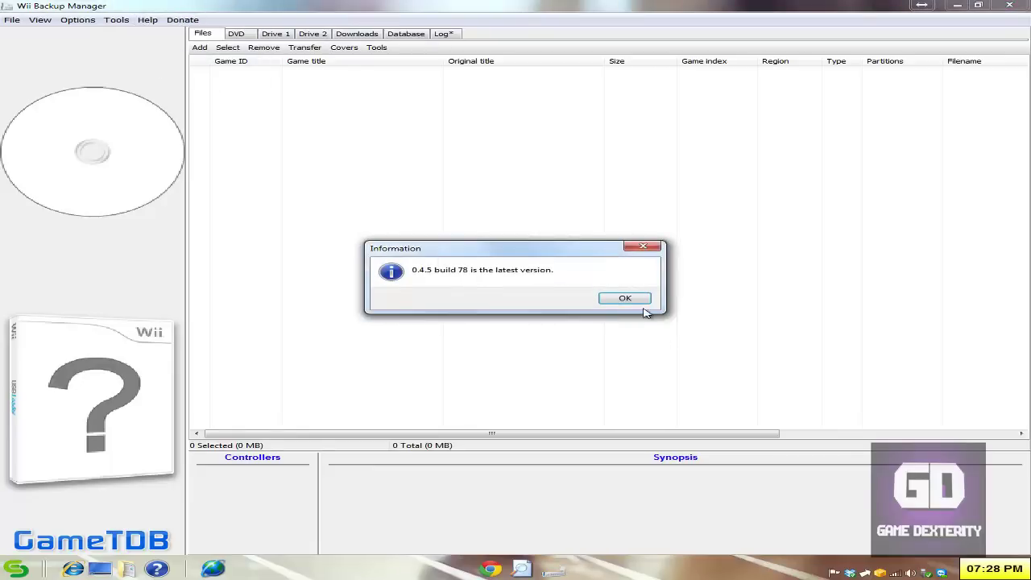
left_click(625, 299)
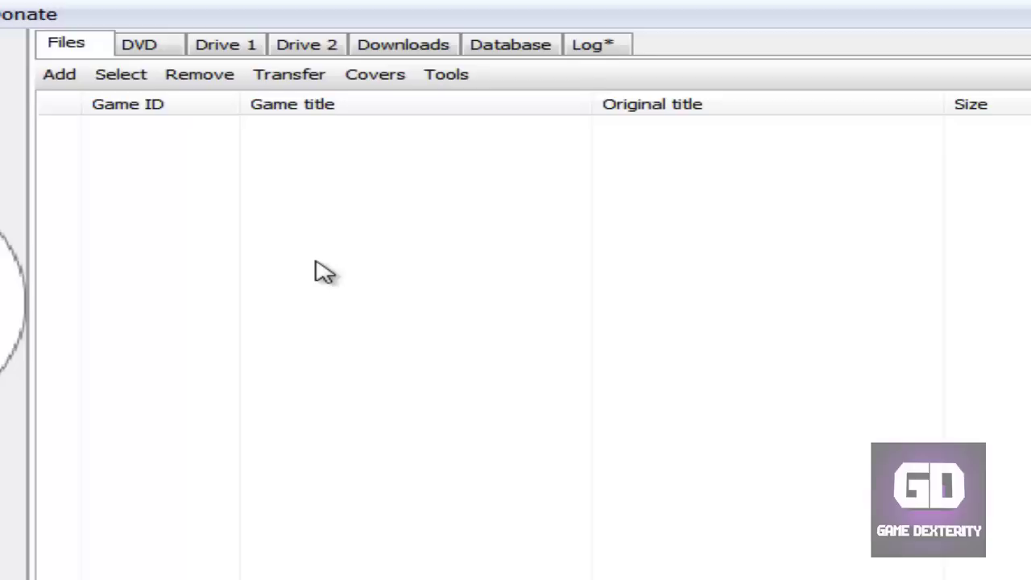
- Assign Drive (E:) as Drive 1 and Drive (G:) as Drive 2
left_click(229, 48)
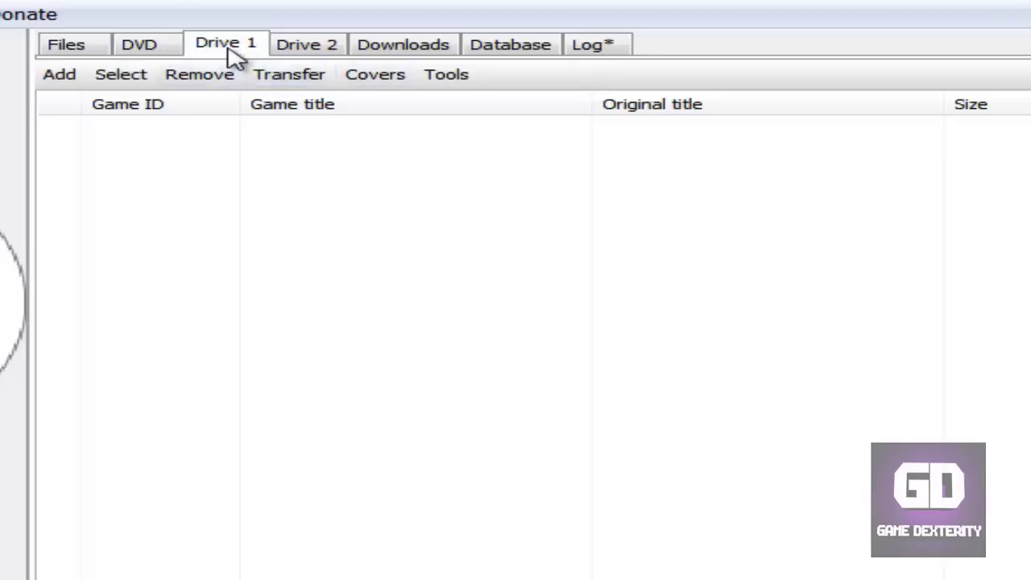
left_click(198, 74)
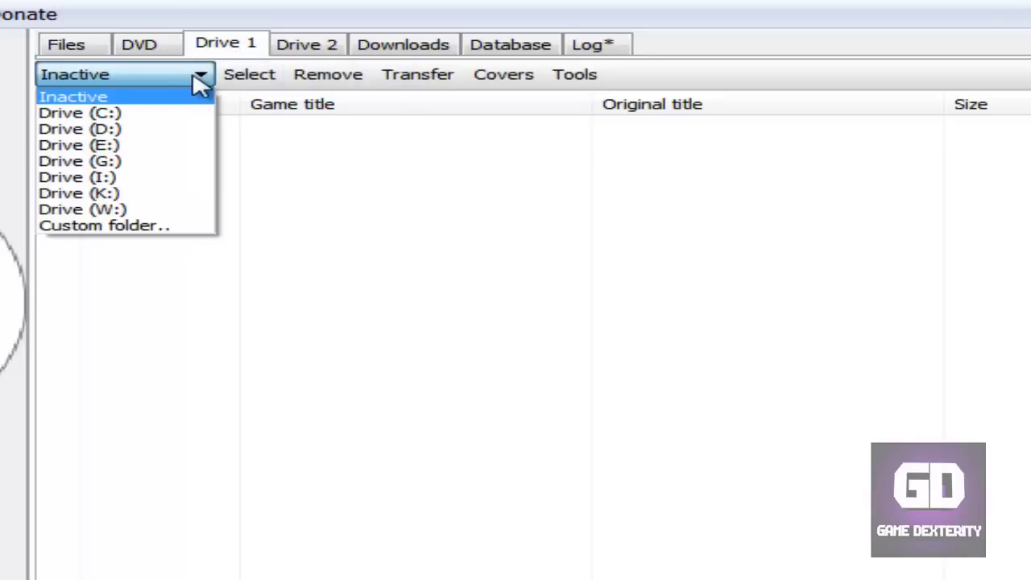
left_click(138, 153)
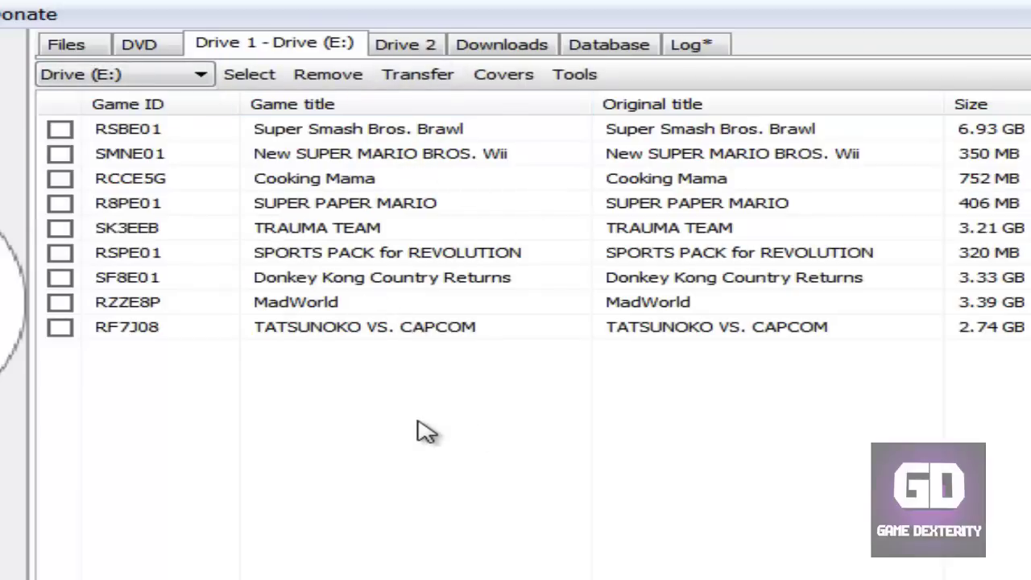
left_click(402, 45)
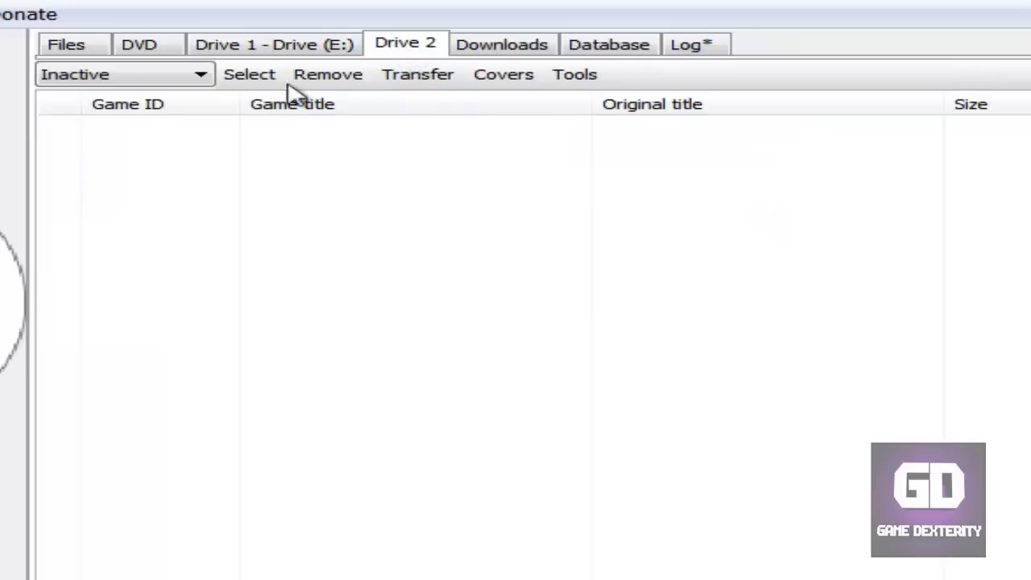
left_click(177, 81)
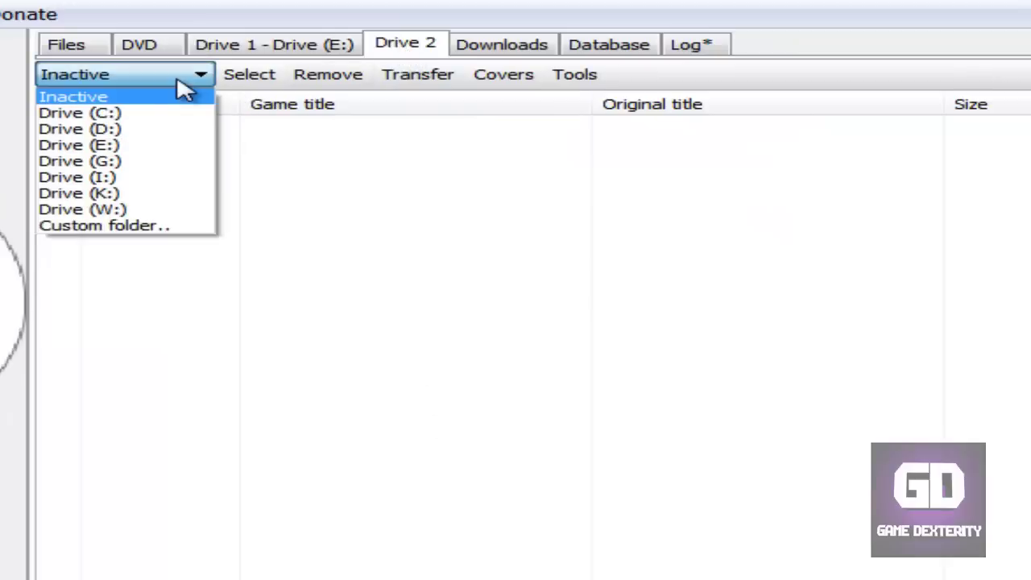
left_click(133, 169)
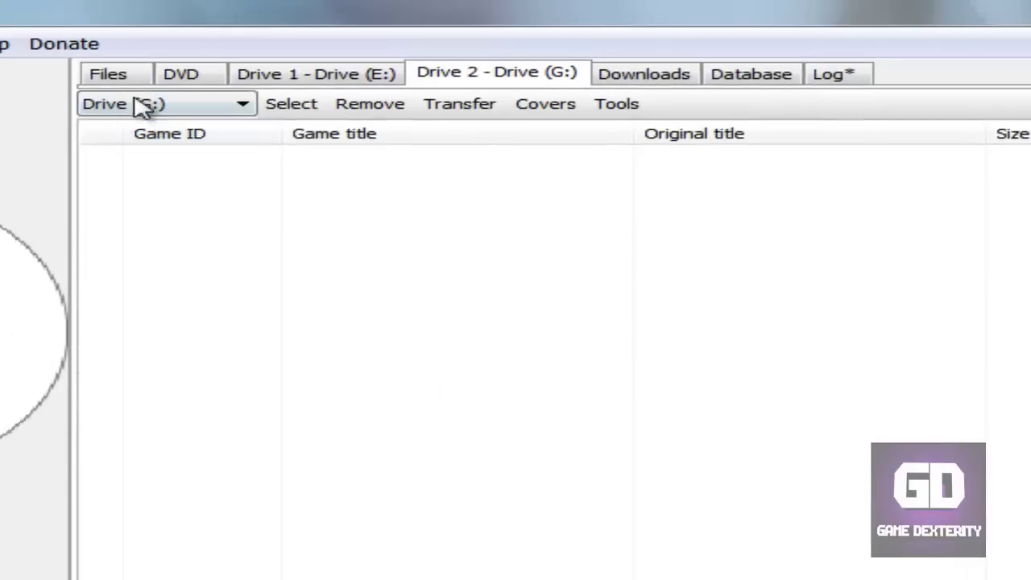
left_click(125, 77)
left_click(447, 81)
- Add the Sports_Resort_USA_Wii-Scrub-DiiTOX folder from Wii Fat32 (W:) via Add > Folder
left_click(128, 78)
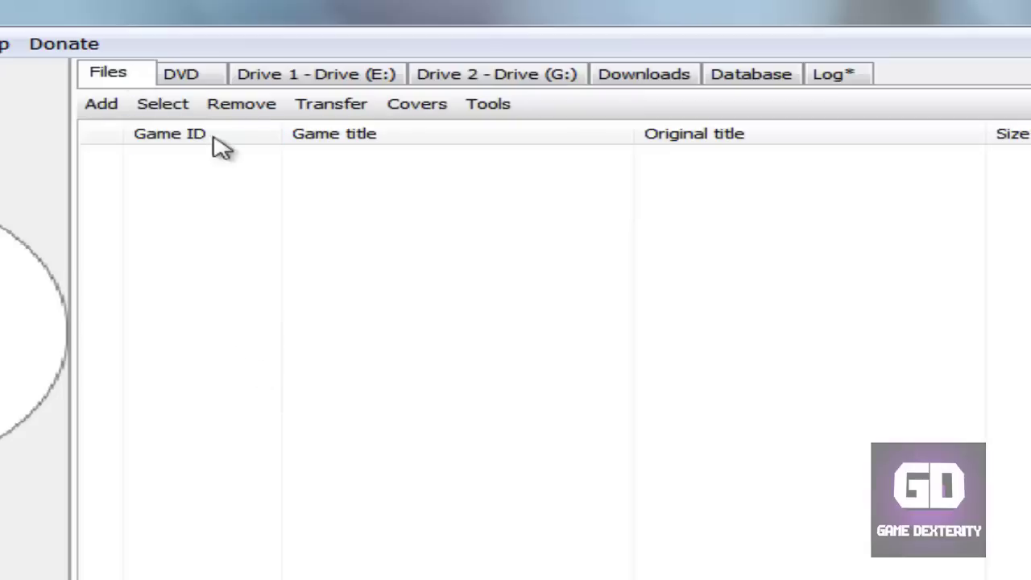
left_click(110, 114)
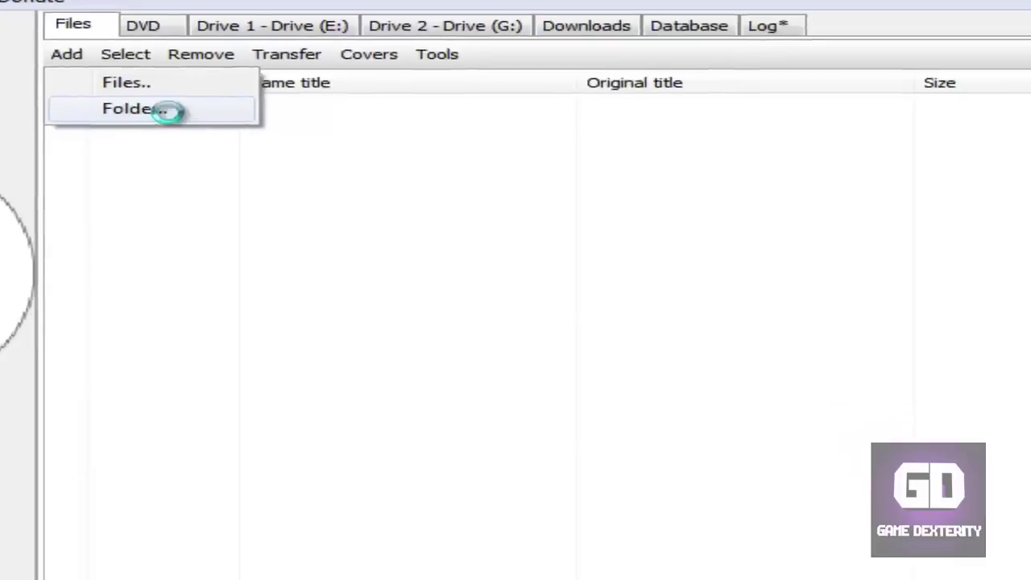
left_click(211, 176)
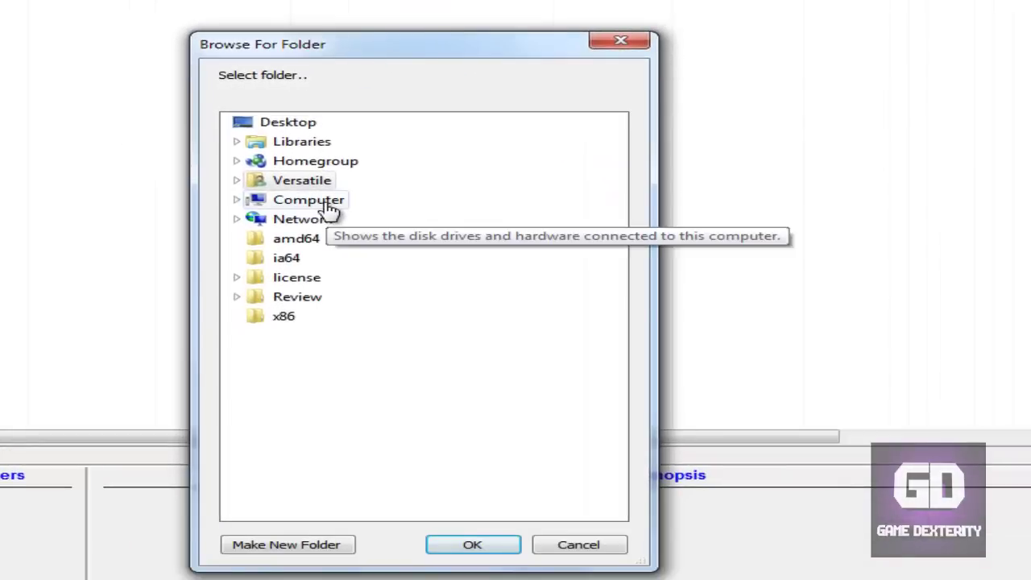
double_click(328, 208)
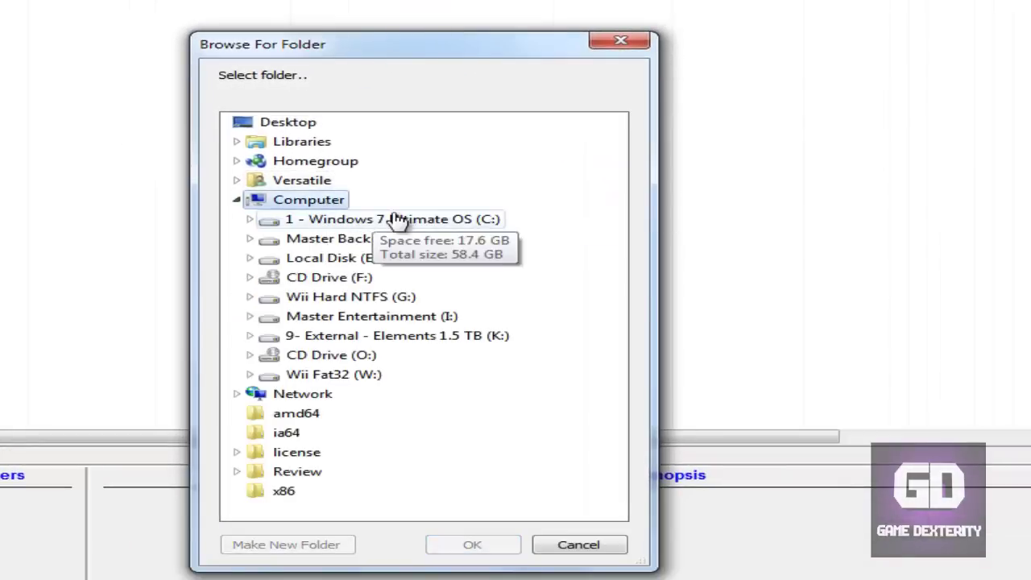
double_click(364, 377)
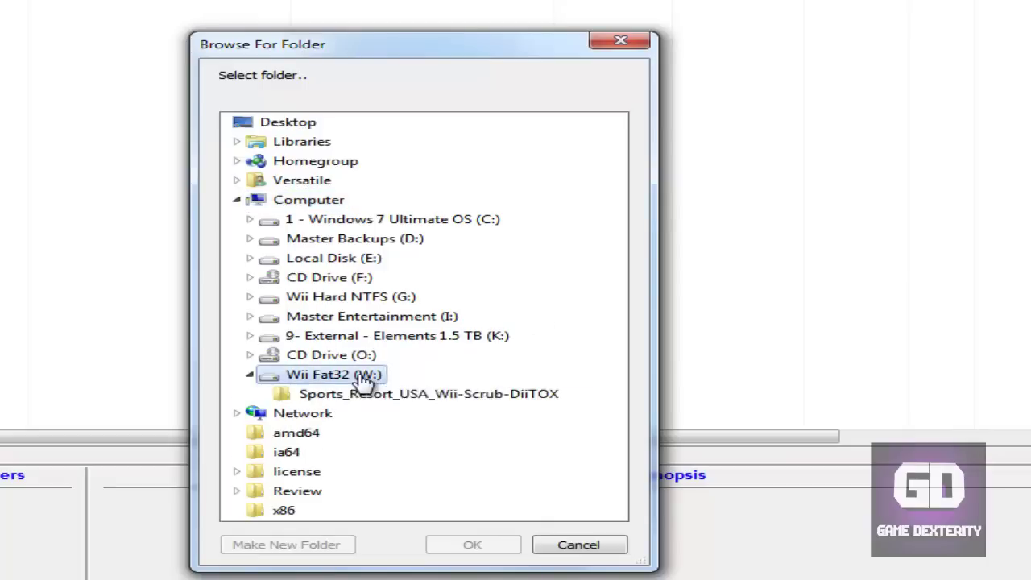
left_click(443, 395)
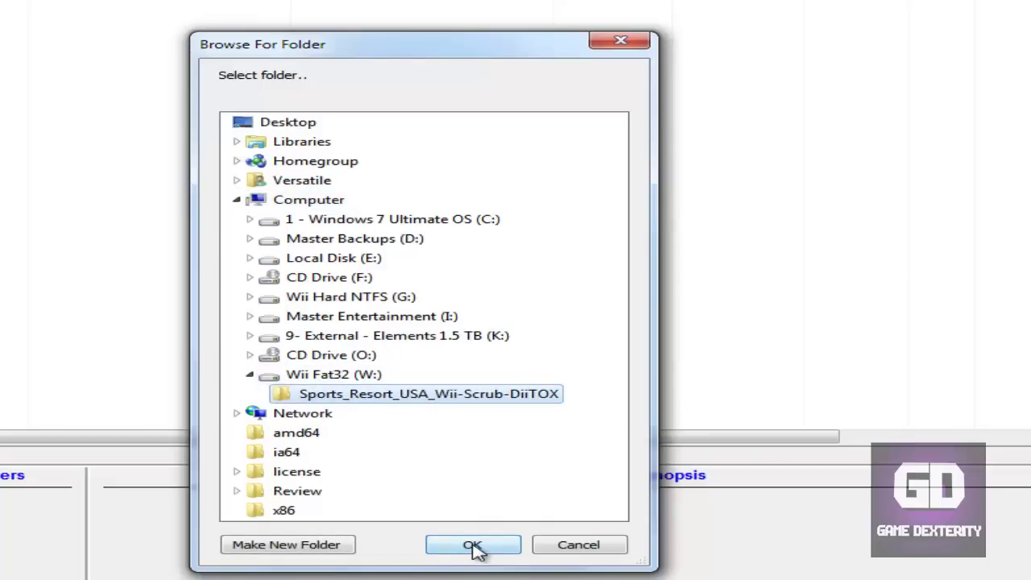
left_click(474, 546)
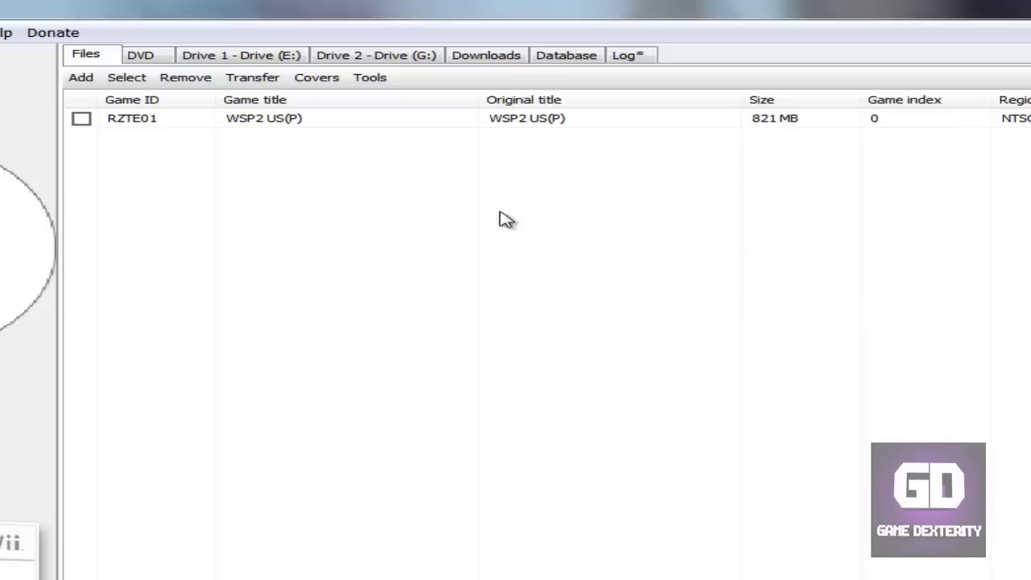
- Tick RZTE01 and transfer it to Drive 2 (G:) as Wii Sports Resort
left_click(81, 120)
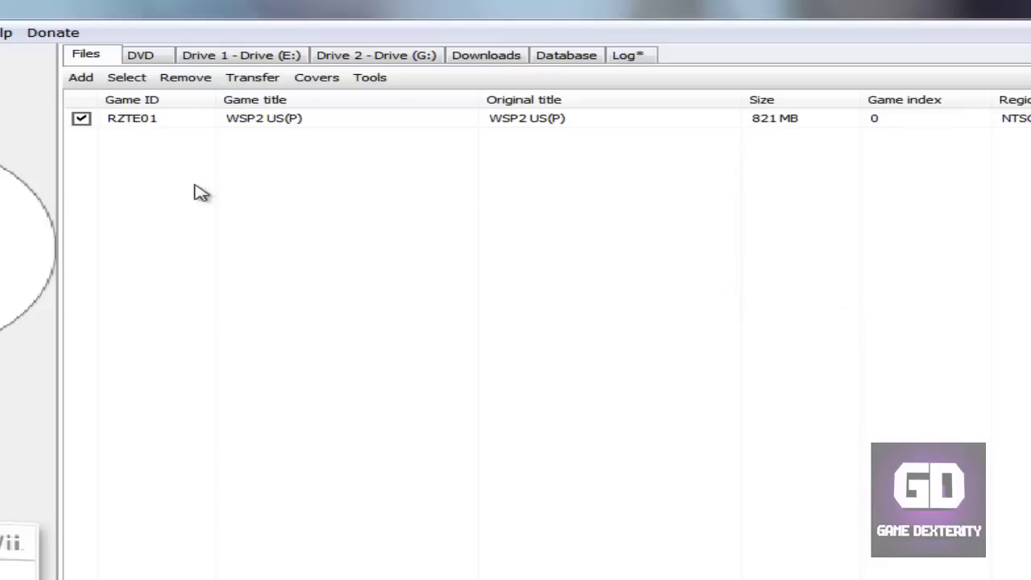
left_click(256, 84)
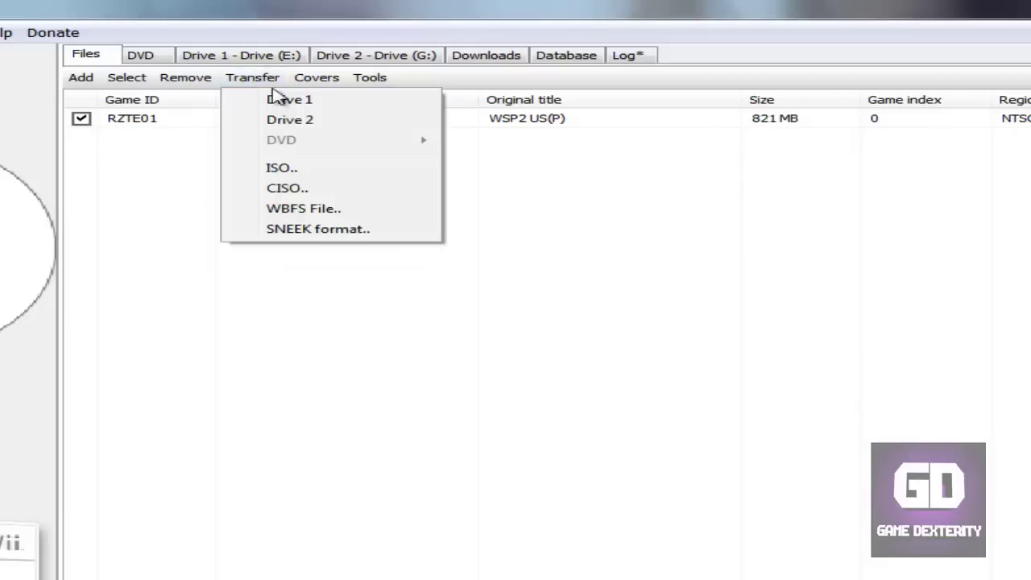
left_click(306, 121)
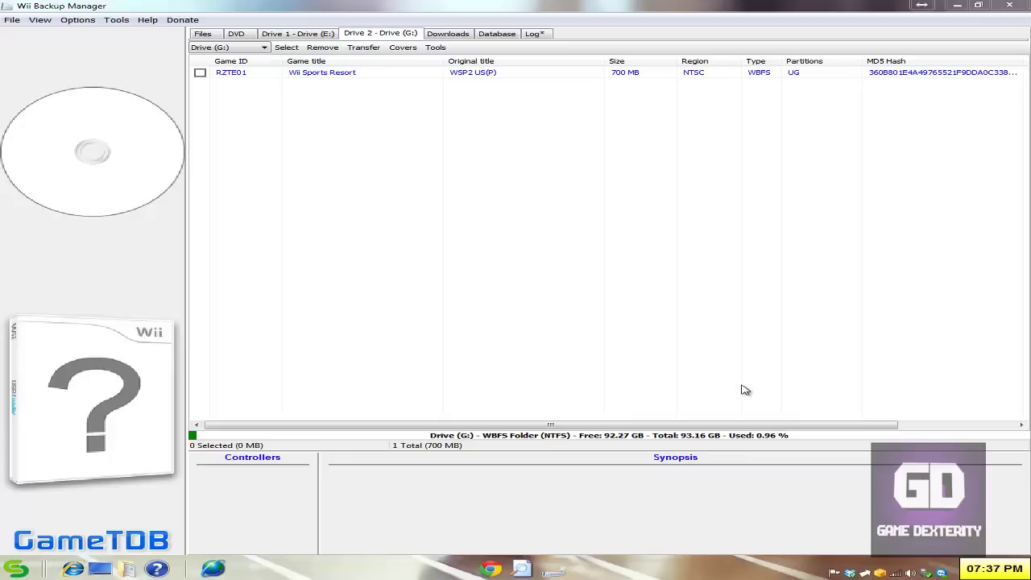
- Tick Wii Sports Resort on Drive 2, sync and download all its covers, then view the DVD page
left_click(311, 74)
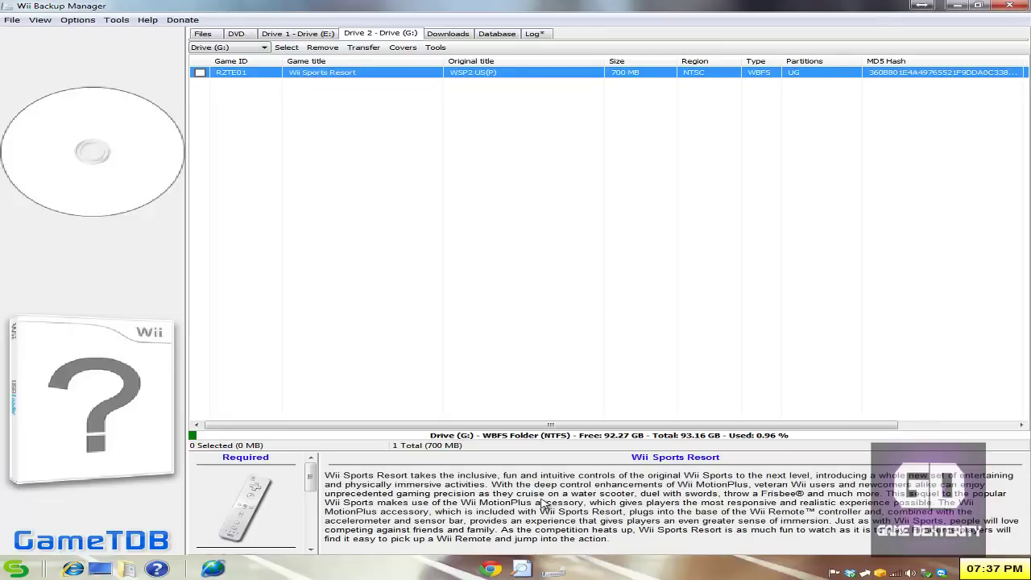
left_click(199, 73)
left_click(403, 48)
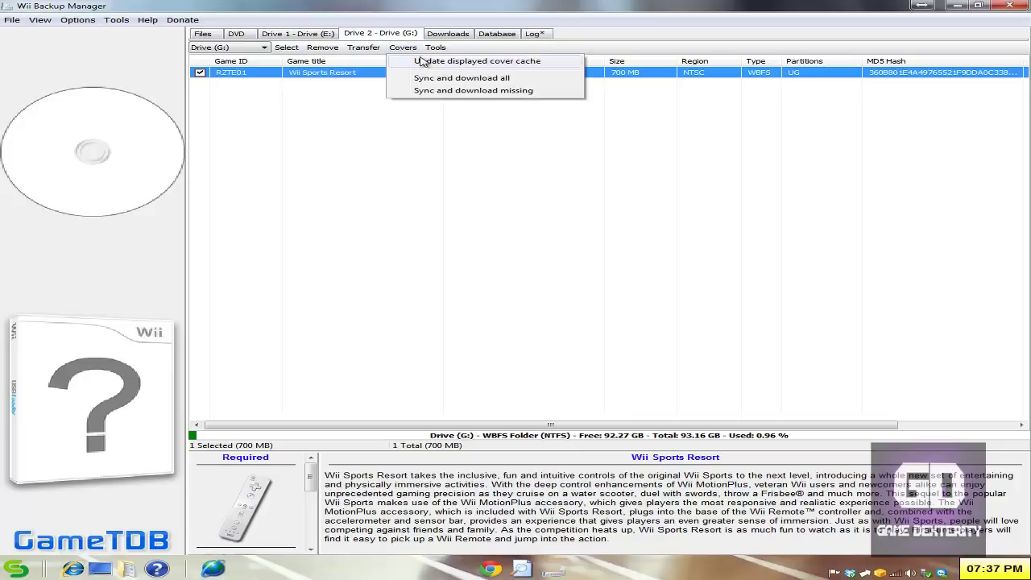
left_click(442, 81)
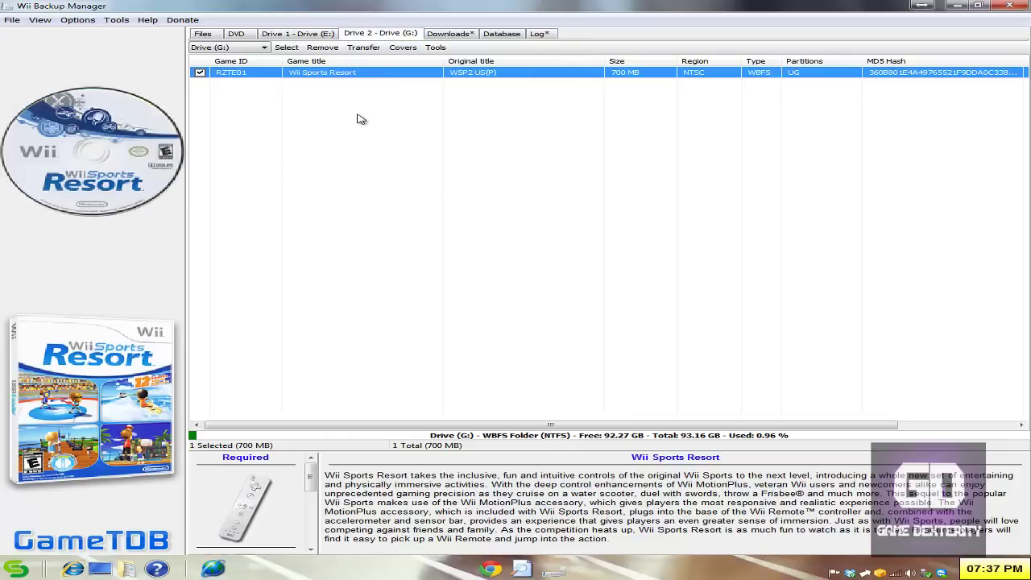
left_click(237, 35)
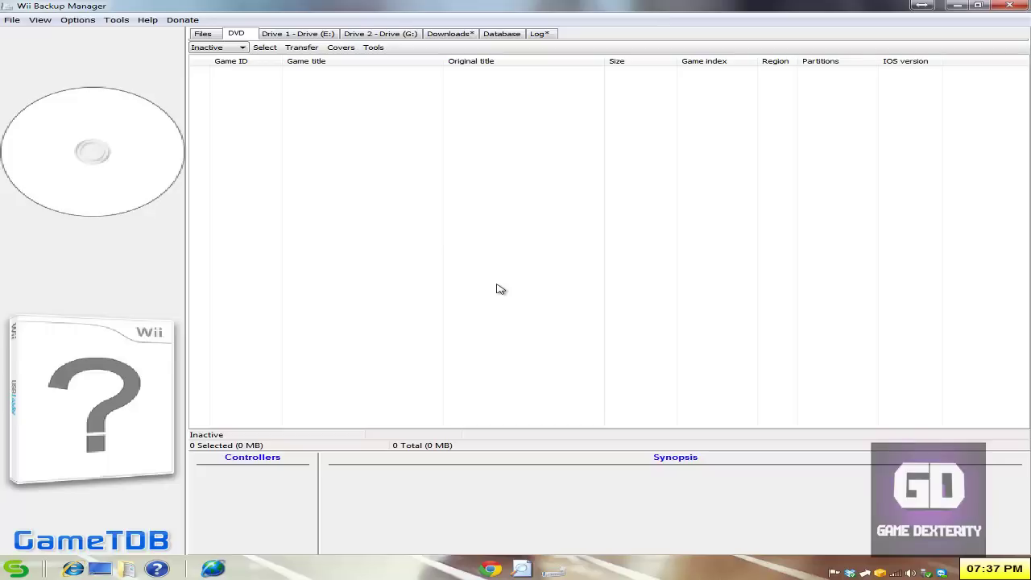
- Move from Drive 1 through Downloads to the Database page and bring up its Tools
left_click(320, 37)
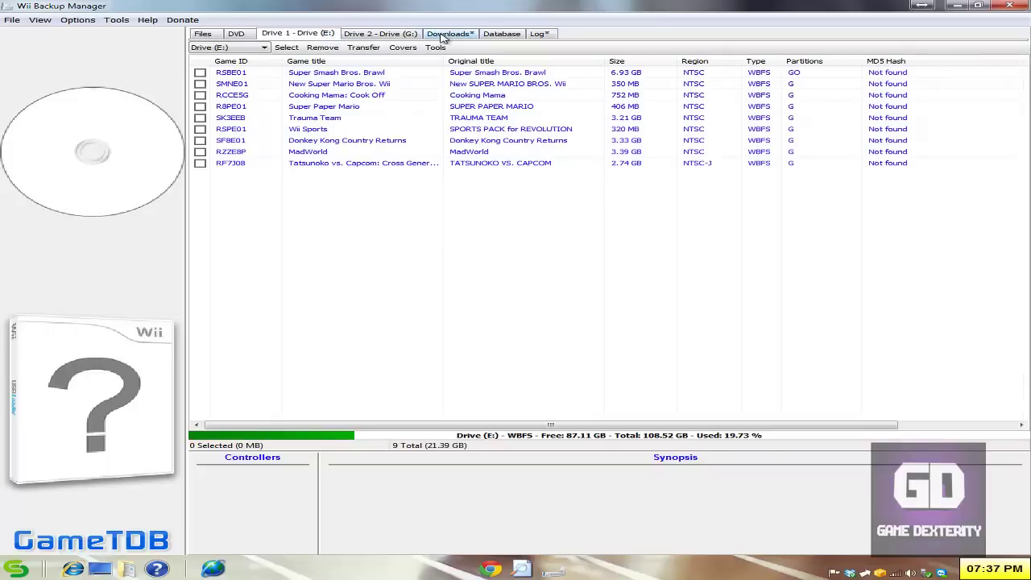
left_click(443, 38)
left_click(497, 34)
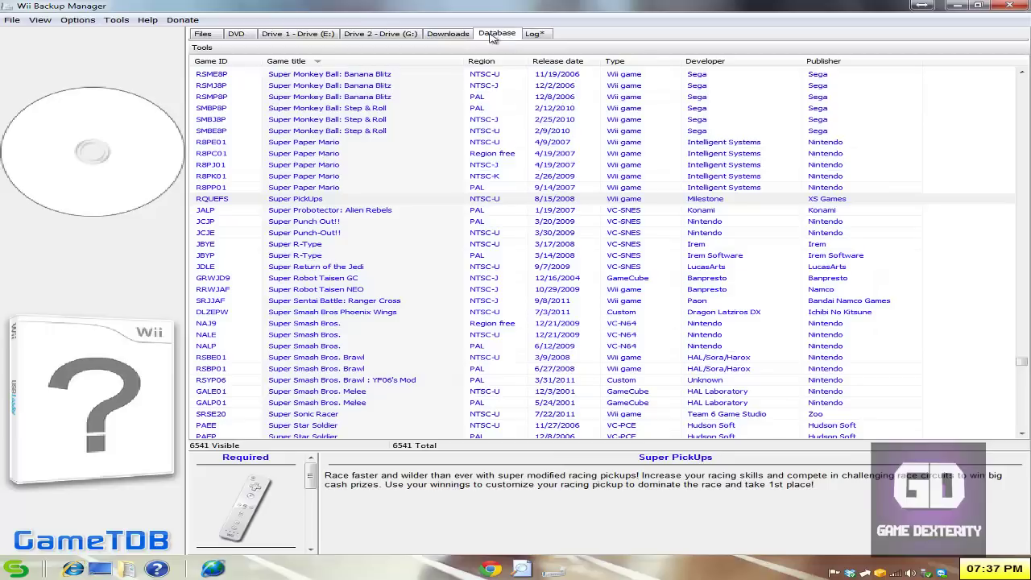
left_click(211, 50)
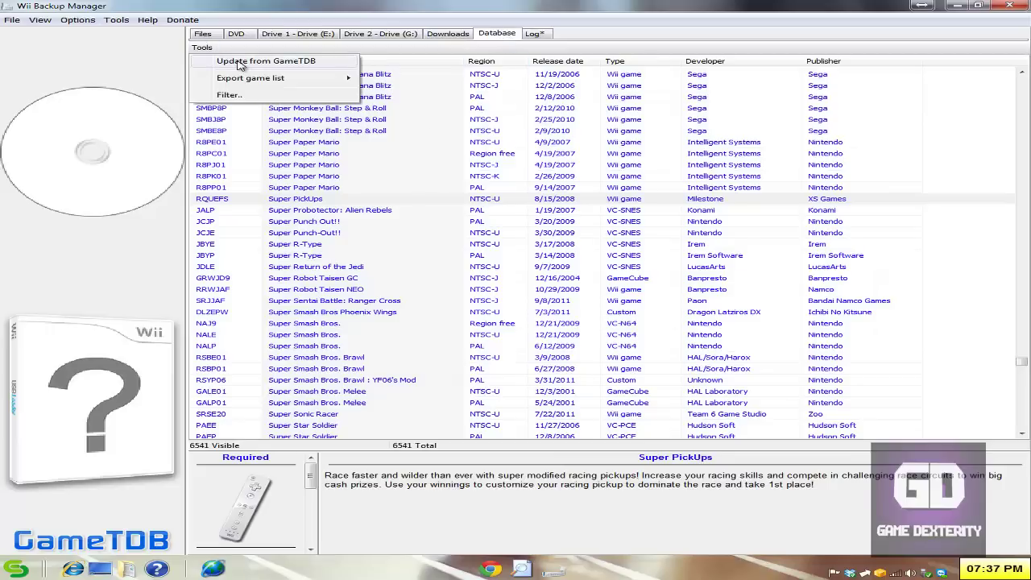
- Read the database synopses for Super Paper Mario and Super Monkey Ball: Banana Blitz
left_click(406, 189)
scroll(441, 309, "down", 1)
scroll(441, 309, "down", 9)
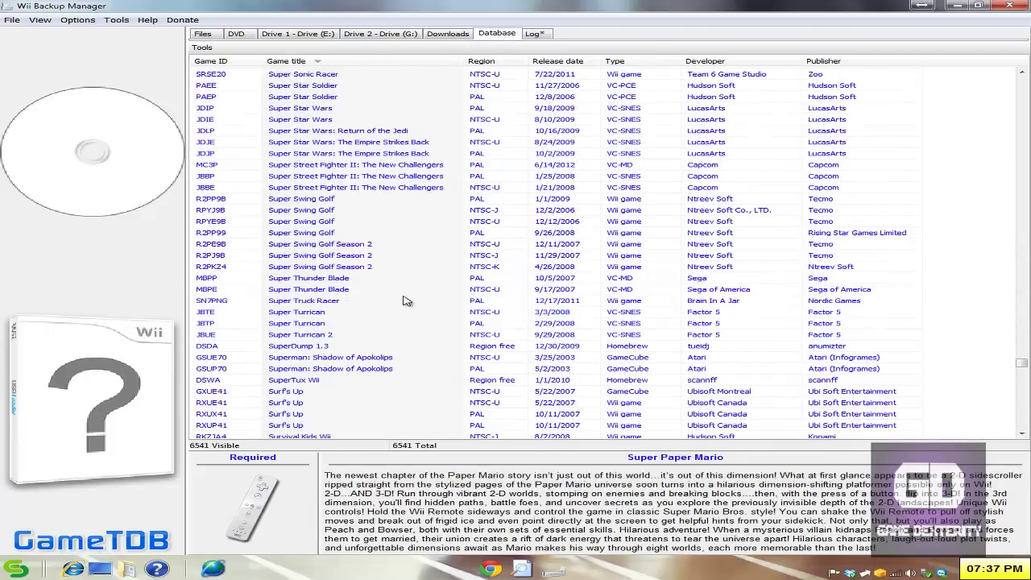
scroll(402, 298, "up", 10)
scroll(395, 293, "up", 4)
left_click(391, 234)
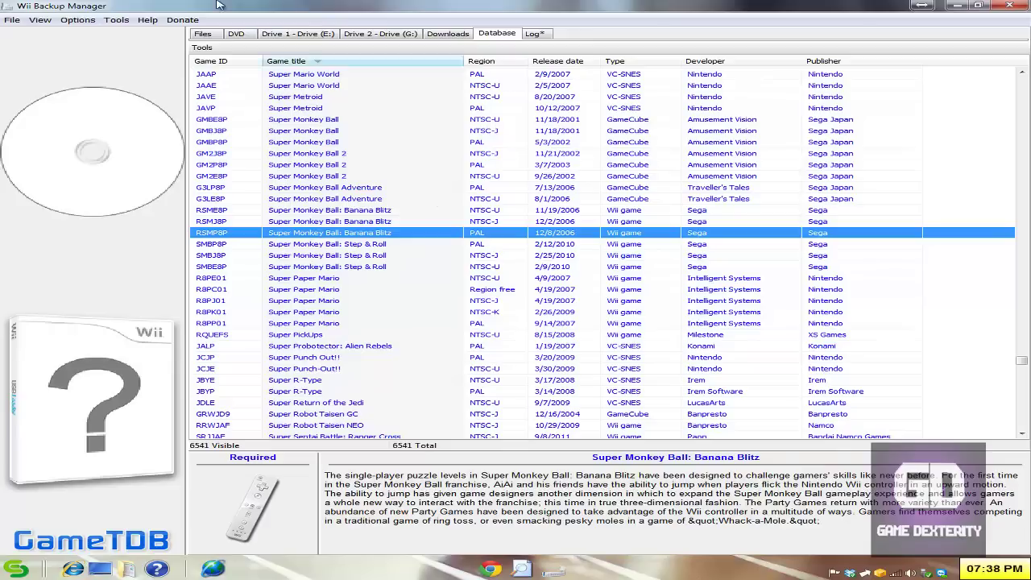
- Check the Titles settings in Options > Settings, then return to Drive 1's nine-game list
left_click(78, 20)
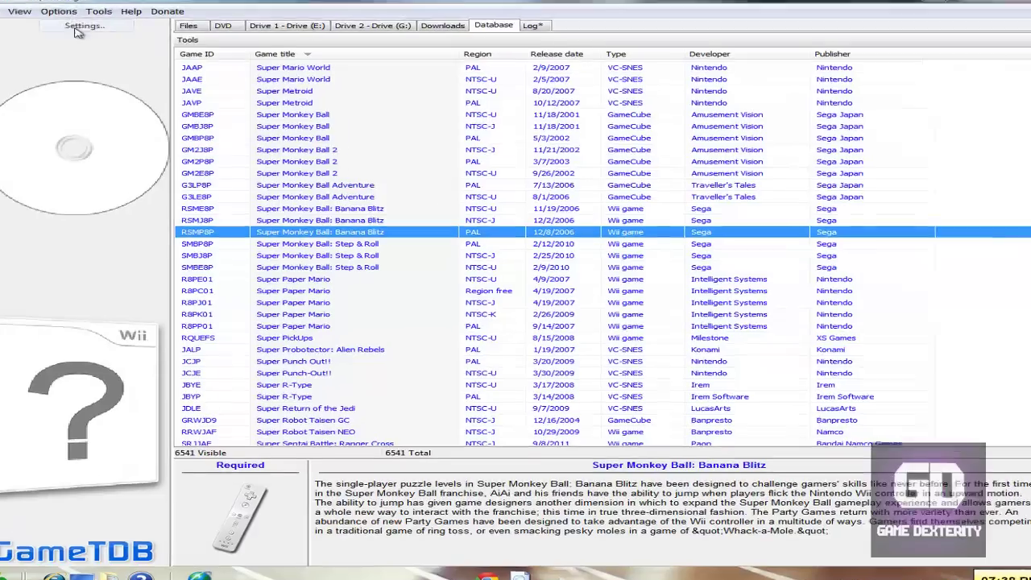
left_click(79, 28)
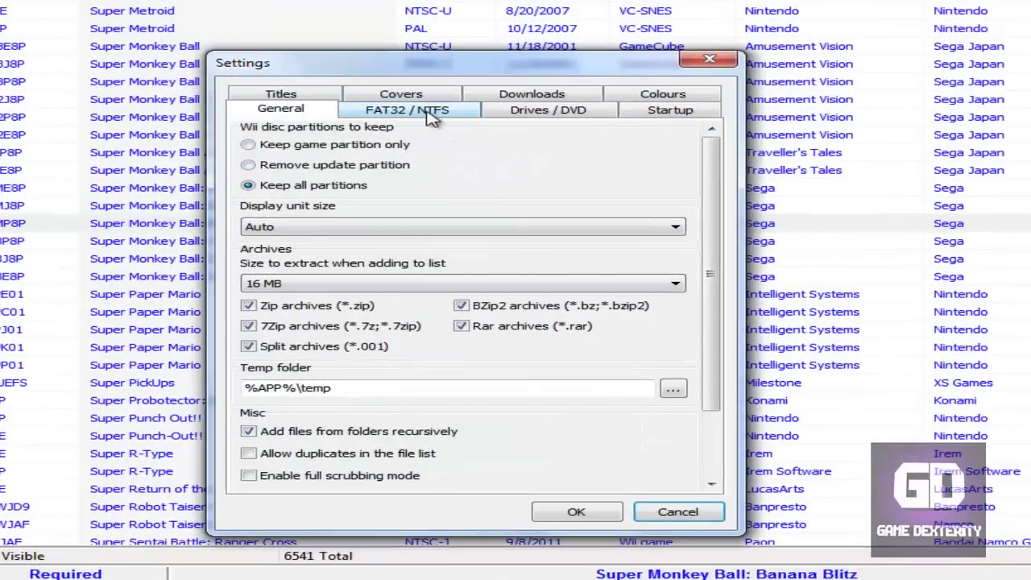
left_click(324, 97)
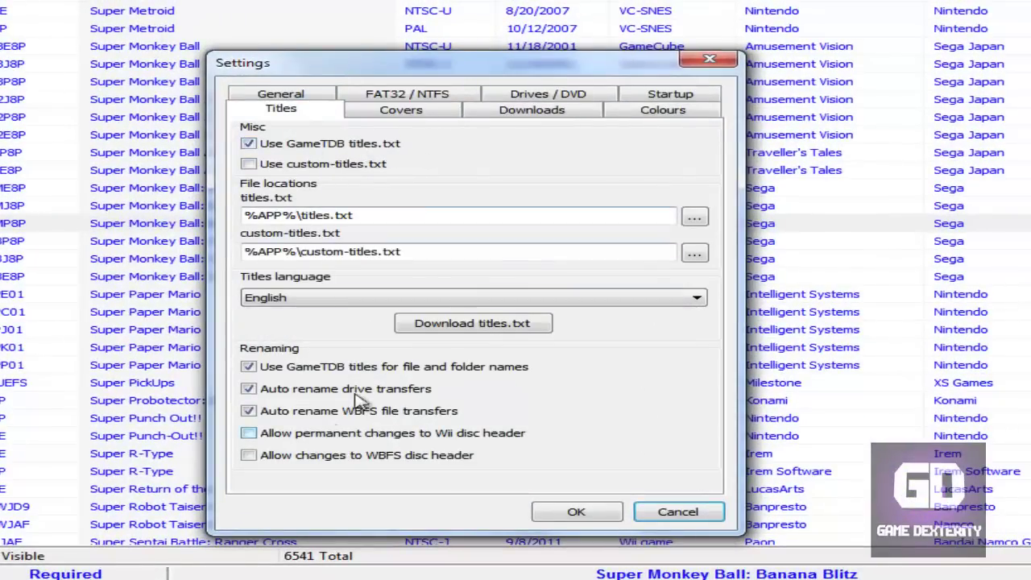
left_click(603, 512)
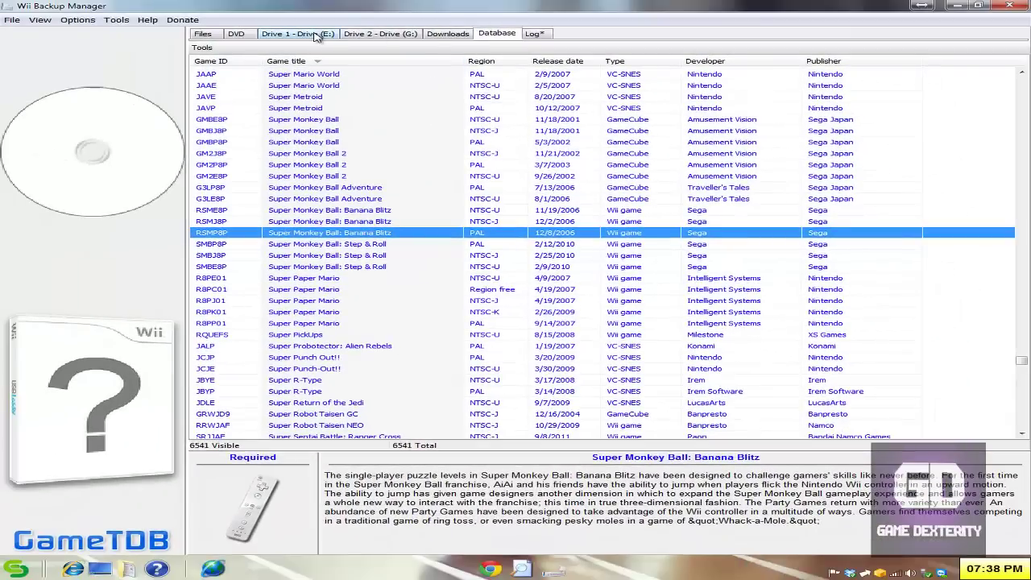
left_click(286, 11)
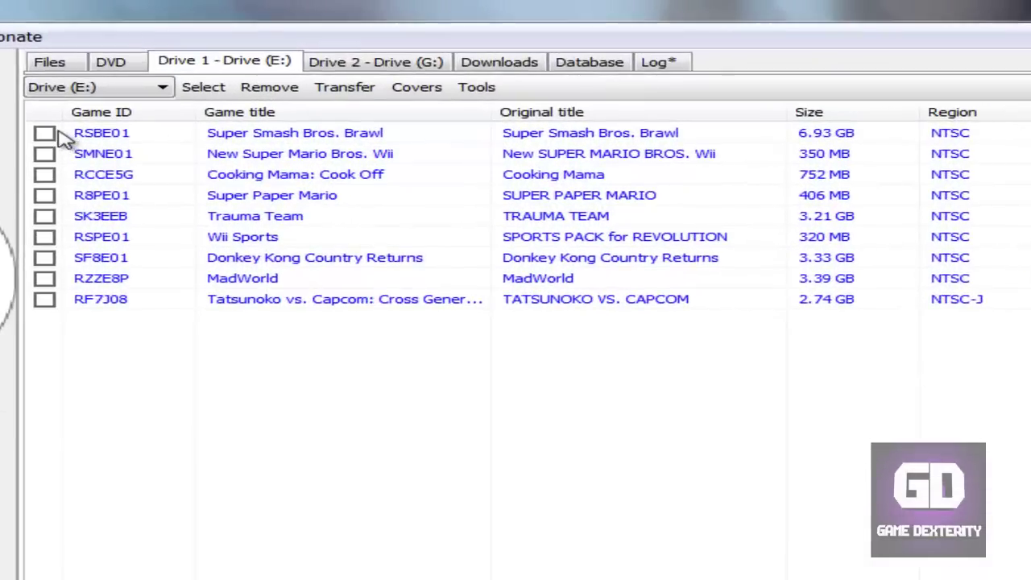
- Tick all nine Drive 1 games, Super Smash Bros. Brawl through TATSUNOKO VS. CAPCOM, and transfer them to Drive 2
left_click(44, 133)
left_click(44, 153)
left_click(44, 174)
left_click(45, 195)
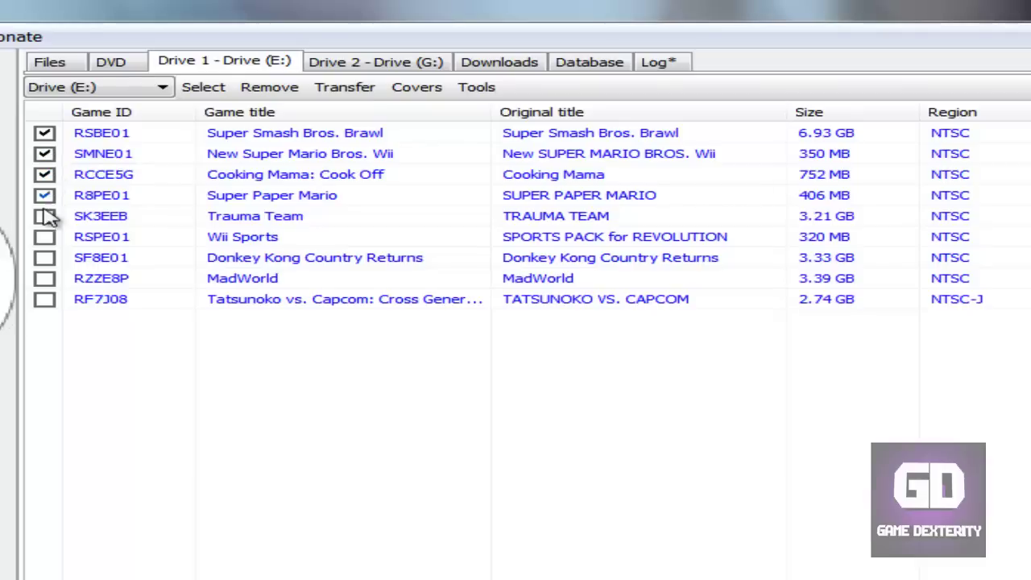
left_click(44, 216)
left_click(45, 236)
left_click(44, 258)
left_click(45, 277)
left_click(44, 299)
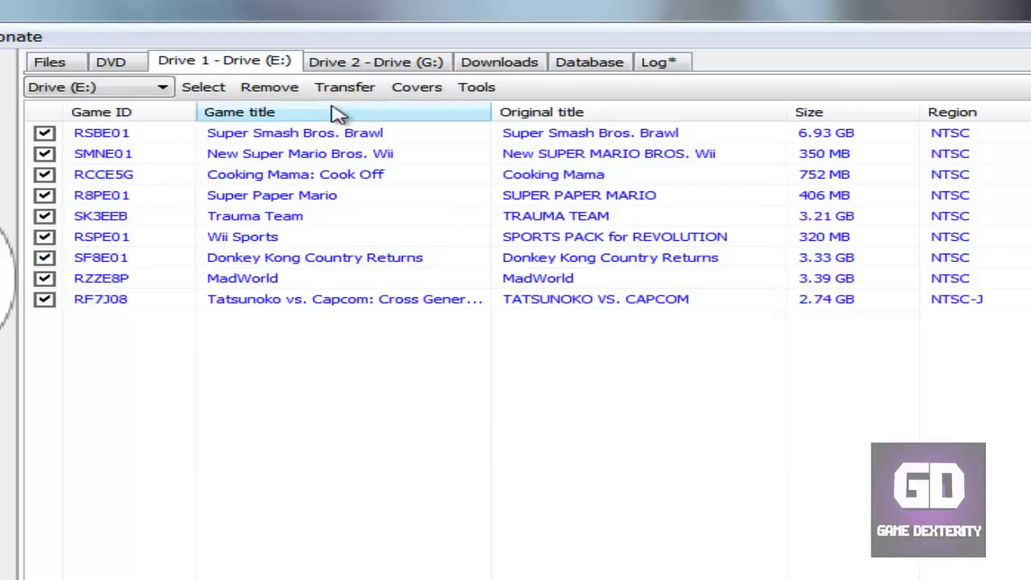
left_click(346, 89)
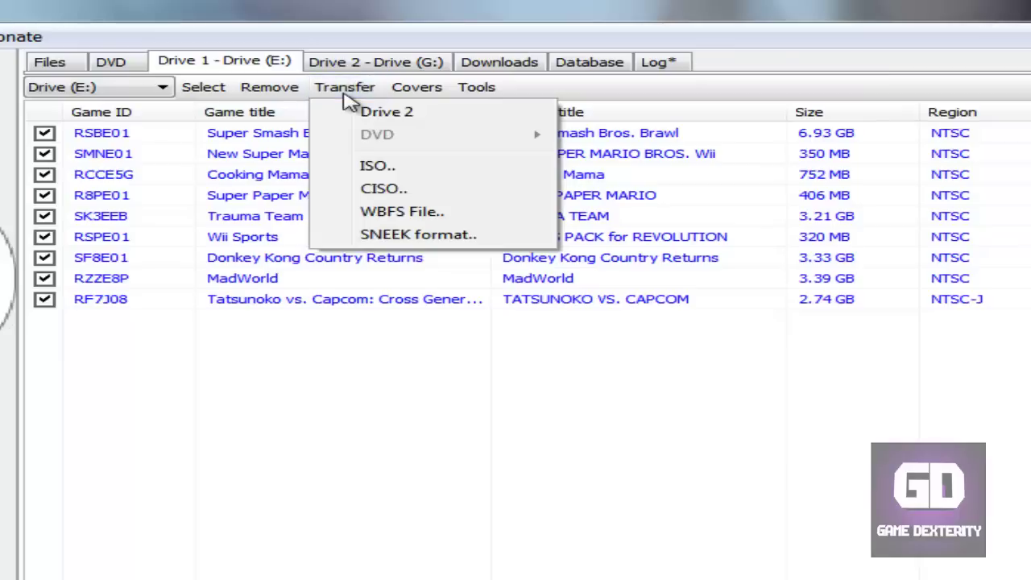
left_click(395, 115)
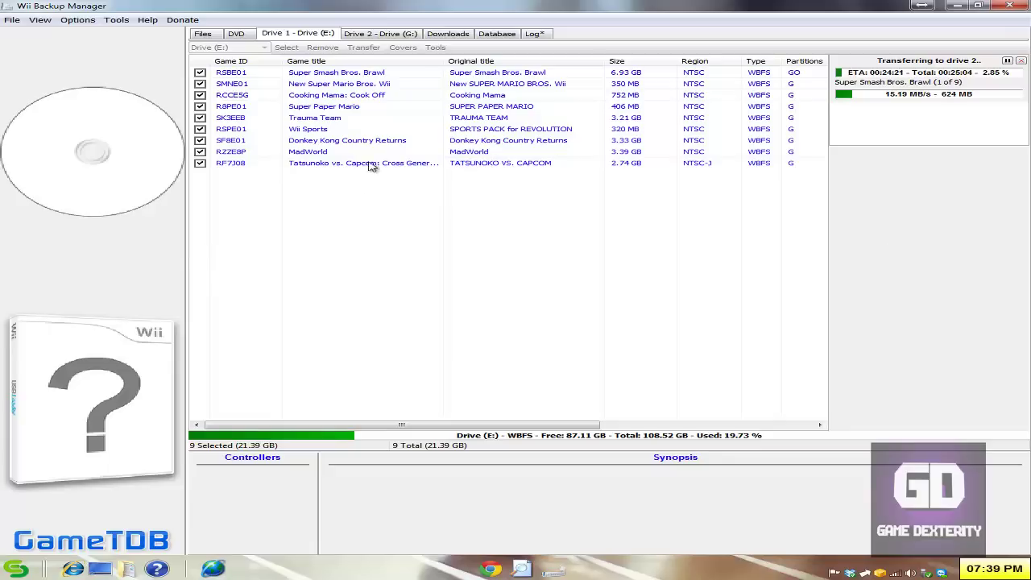
- Minimise Wii Backup Manager mid-transfer and close the 'wii - Everything' search window
left_click(957, 5)
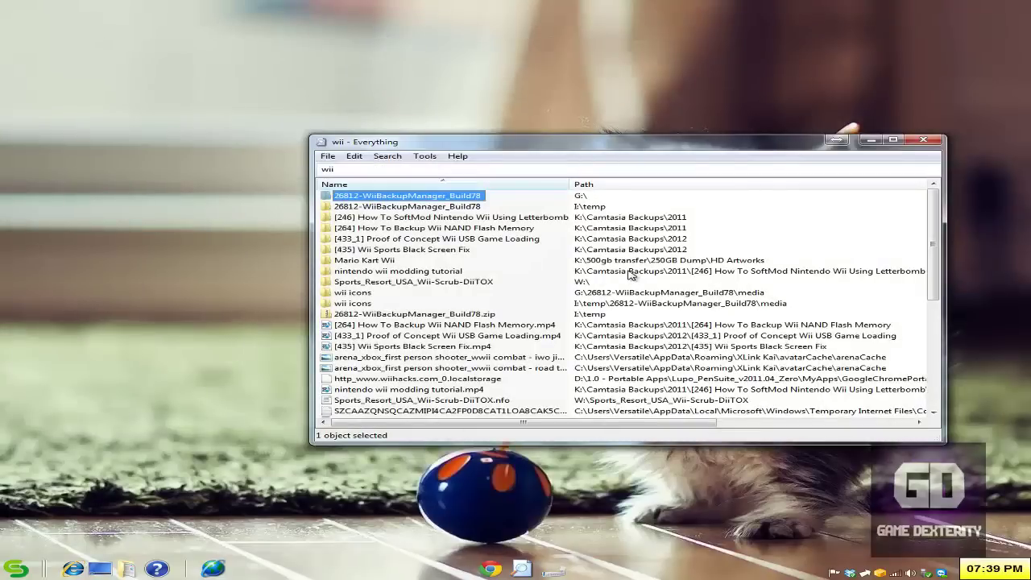
left_click(923, 140)
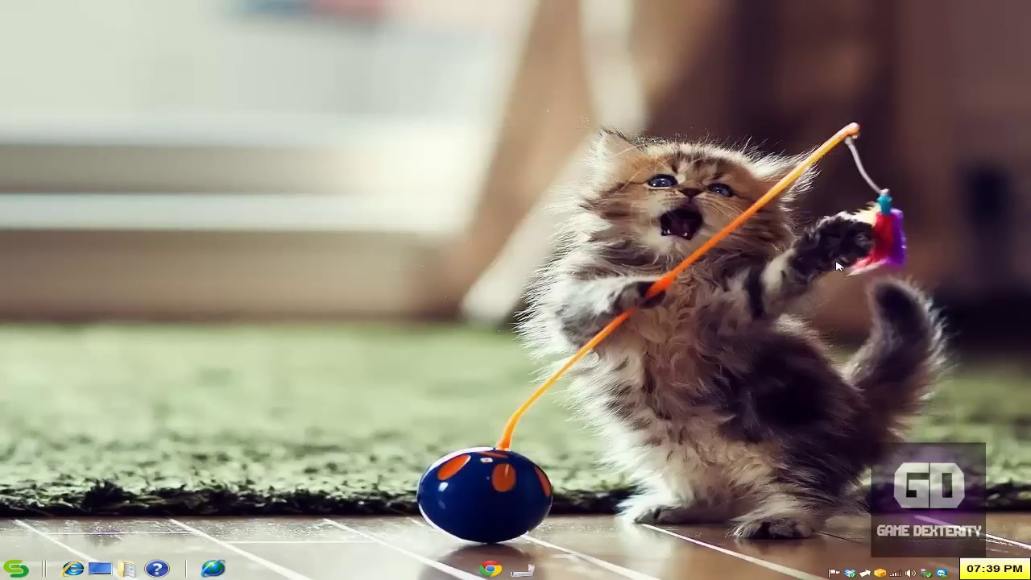